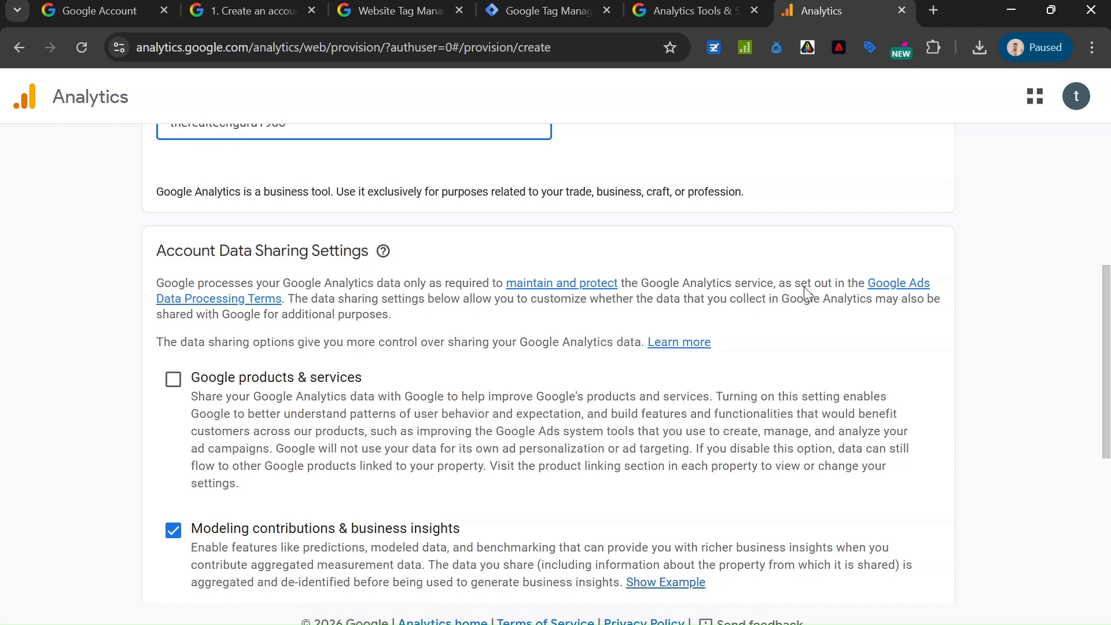
Enable data sharing for Google products & services and continue to property creation.
scroll(314, 372, down, 2)
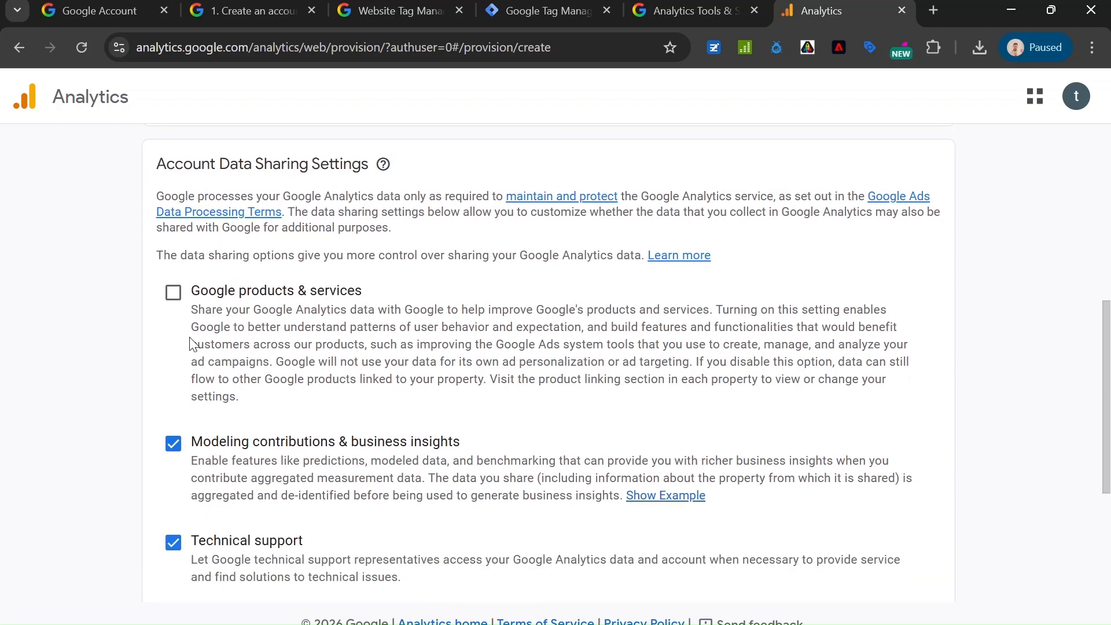
click(173, 293)
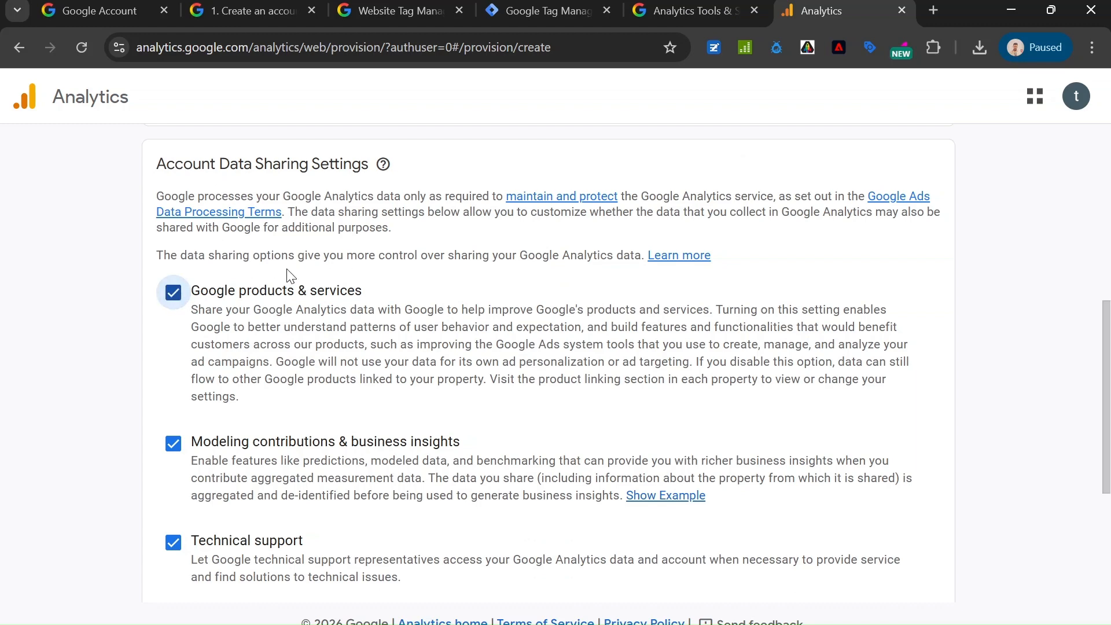
scroll(404, 324, down, 5)
scroll(277, 354, up, 6)
scroll(290, 358, down, 6)
click(177, 553)
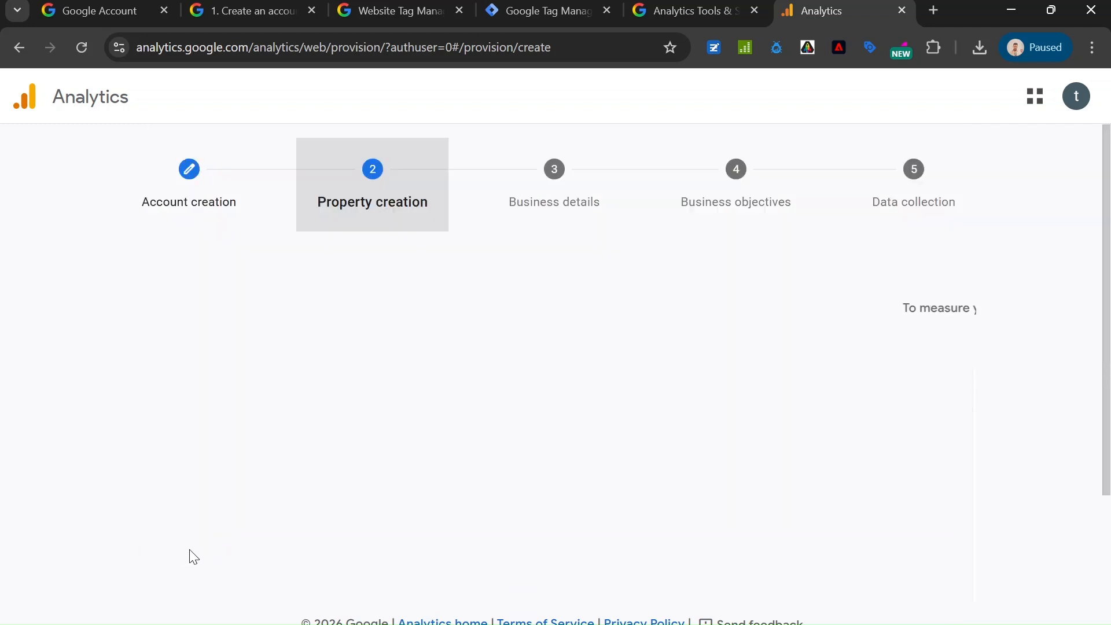
Name the new Analytics property YTtherealtechguru.
scroll(382, 300, down, 2)
click(396, 323)
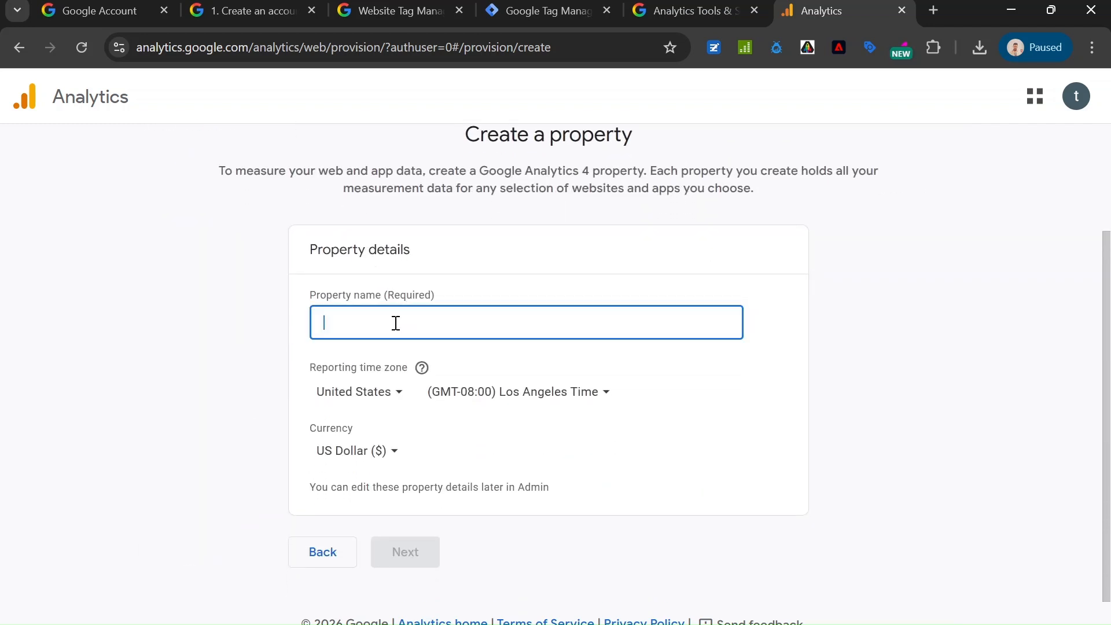
text(YTtherealtechguru)
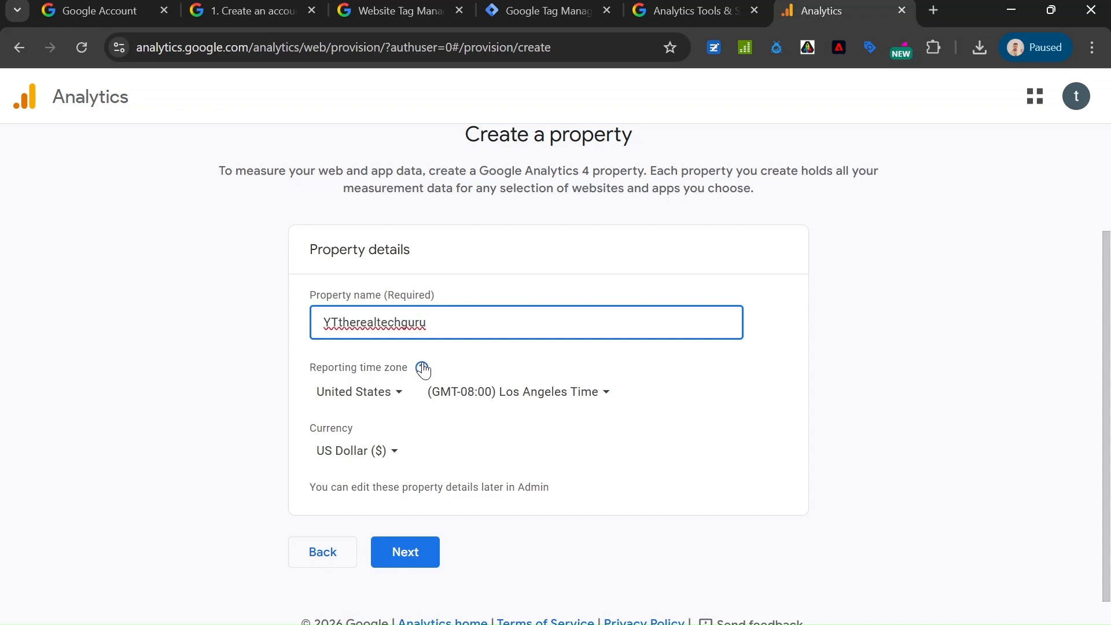
Set the property's reporting time zone country to India.
click(368, 408)
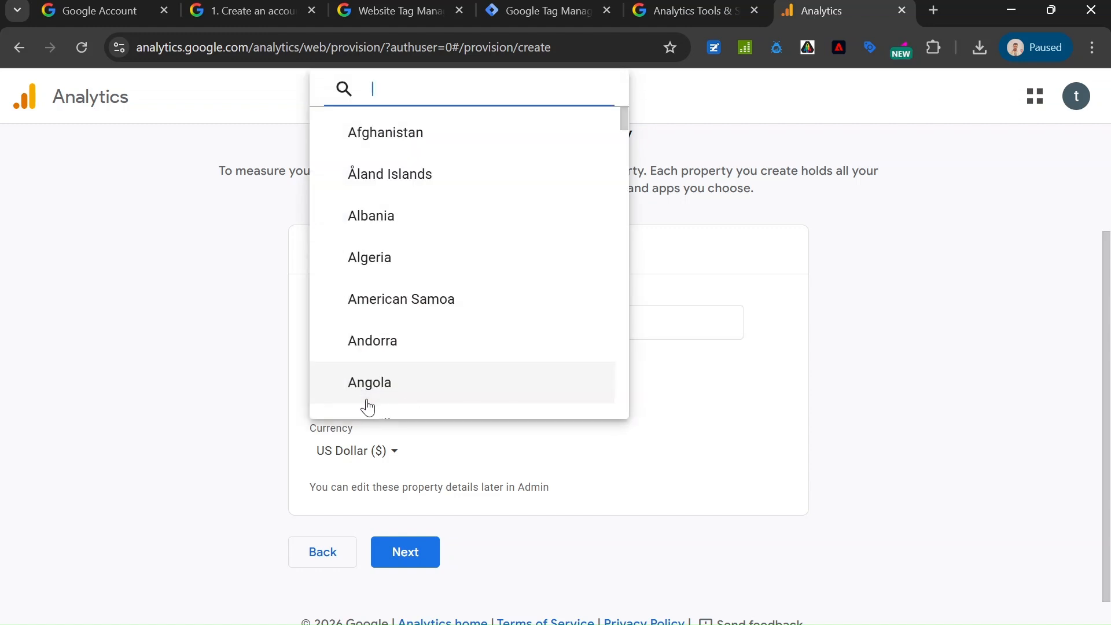
click(884, 320)
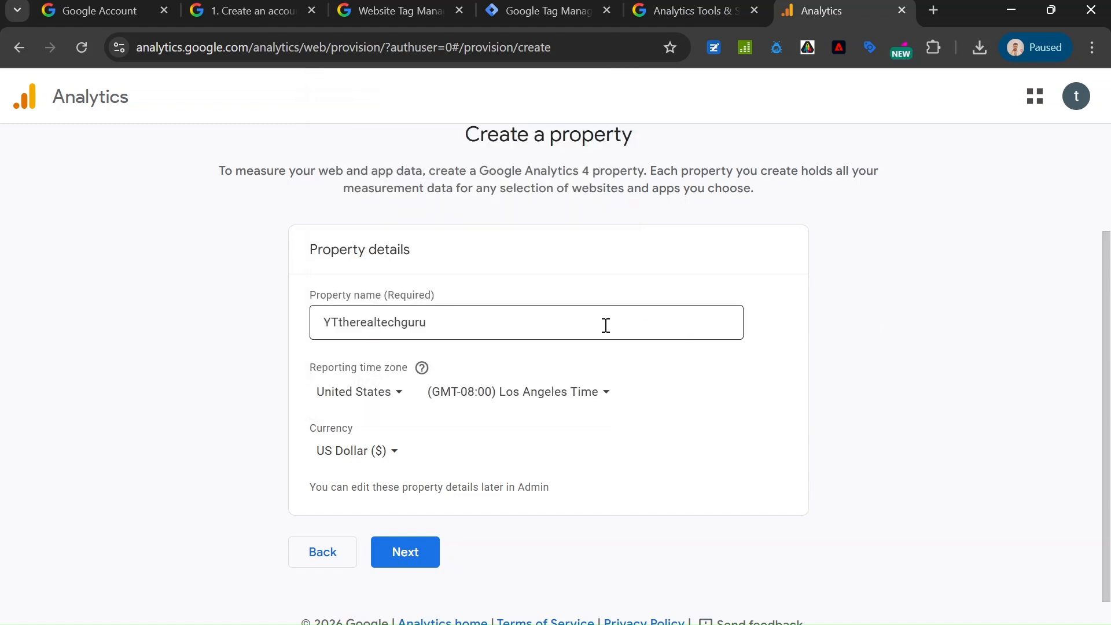
click(380, 397)
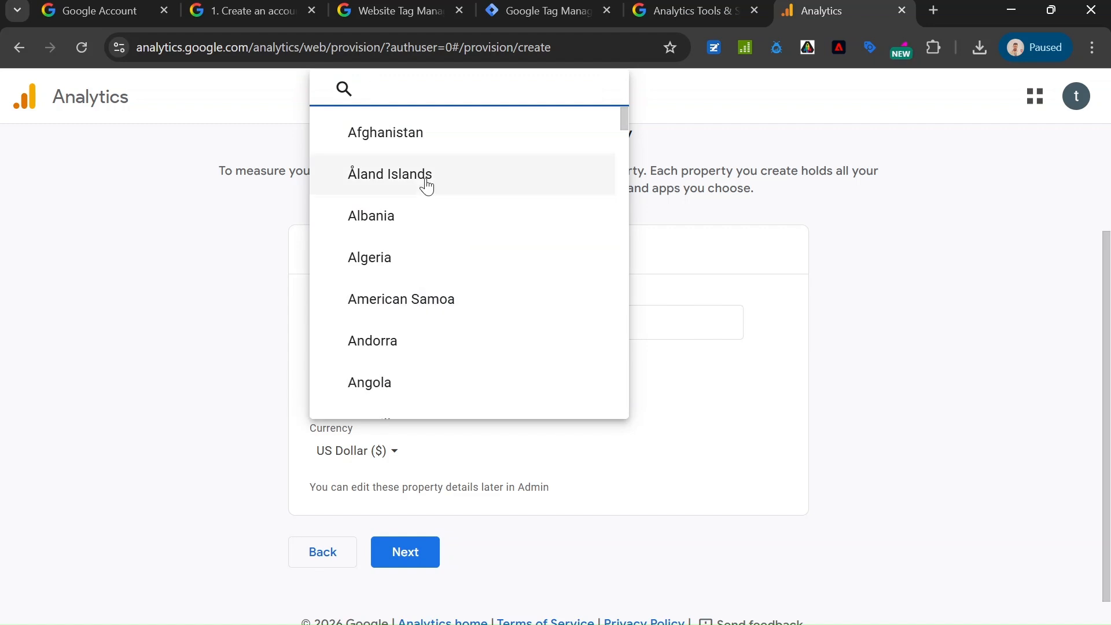
text(inindia)
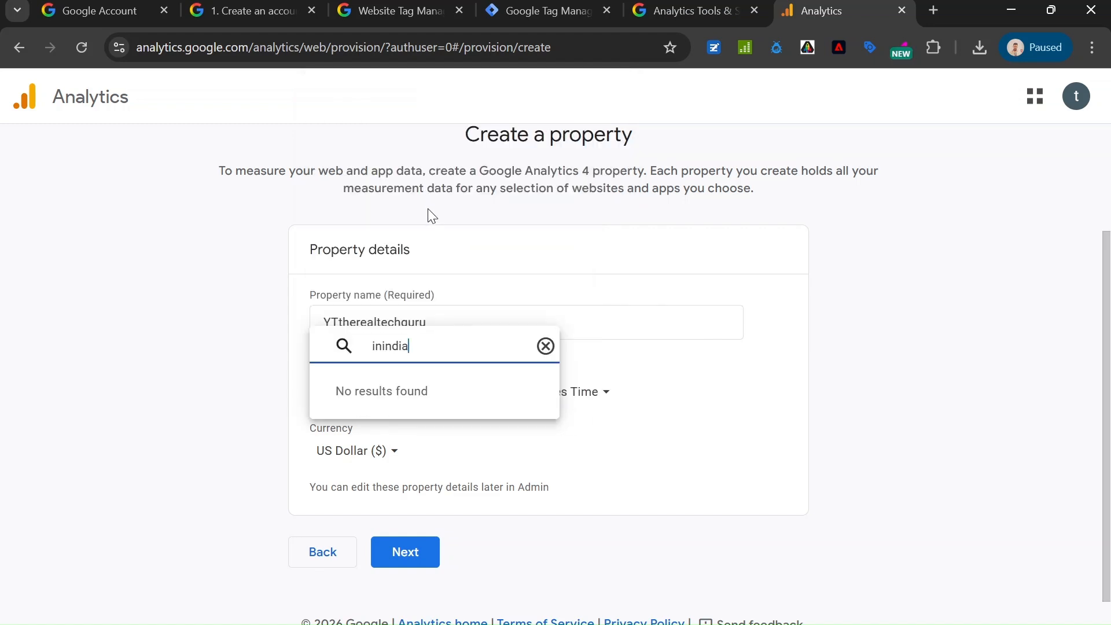
key(BackSpace)
key(BackSpace)
text(d)
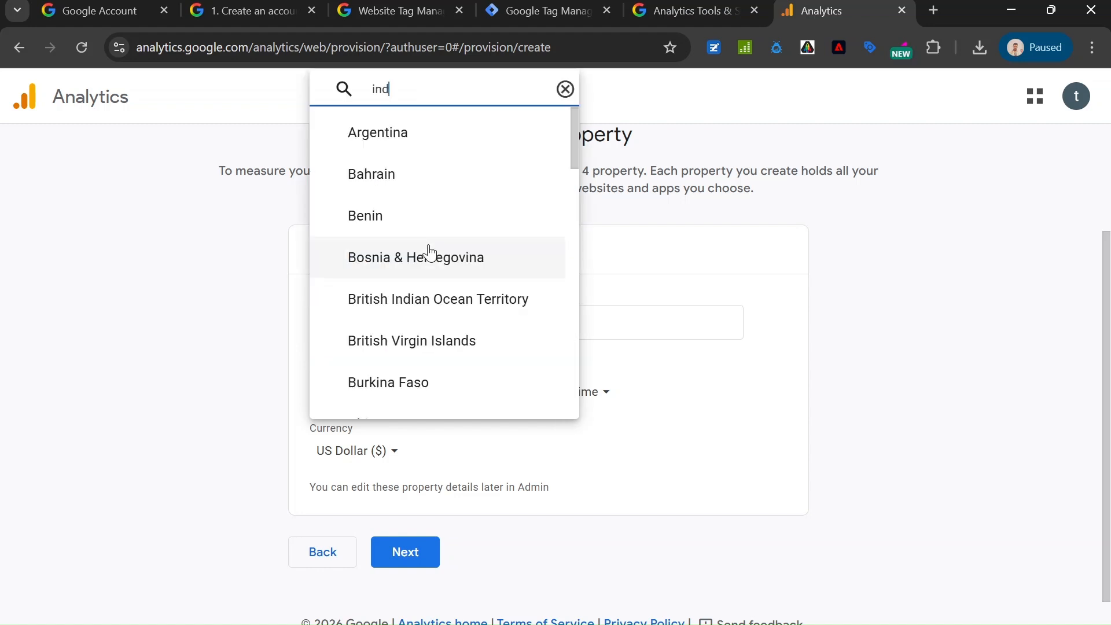
click(424, 398)
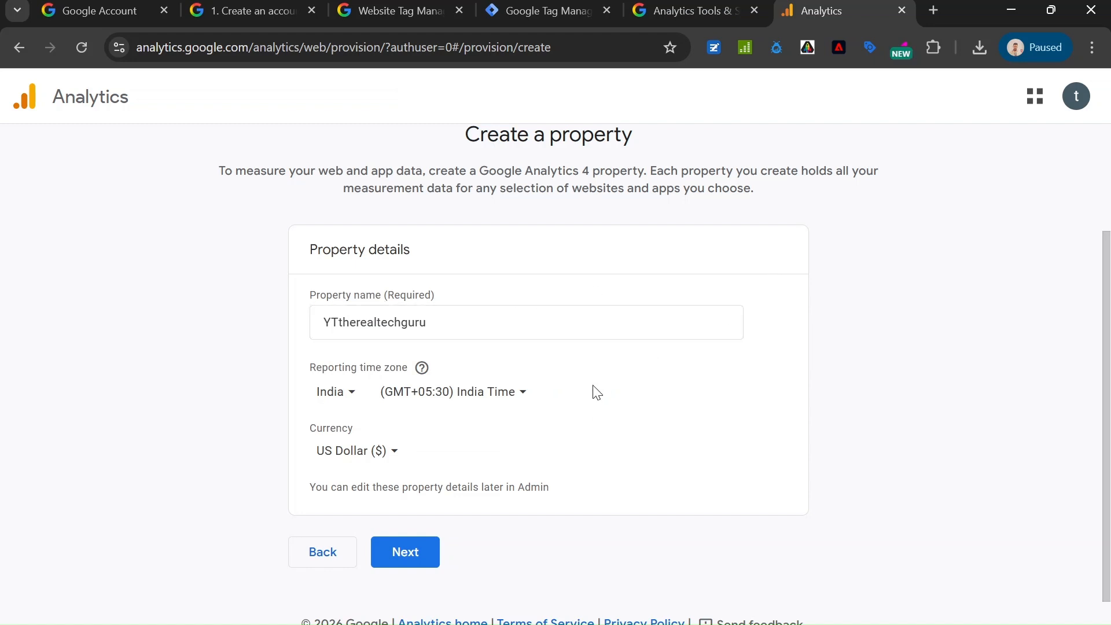
Set the property's currency to Indian Rupee (₹) and continue to the business details.
click(371, 463)
text(inr)
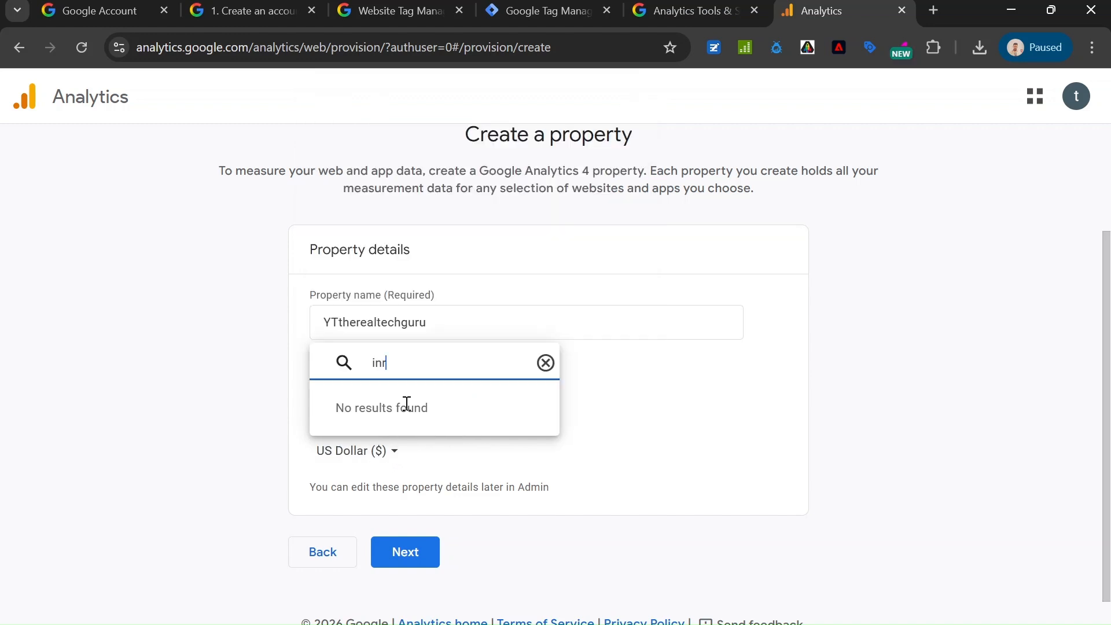
key(BackSpace)
text(india)
key(BackSpace)
text(ind)
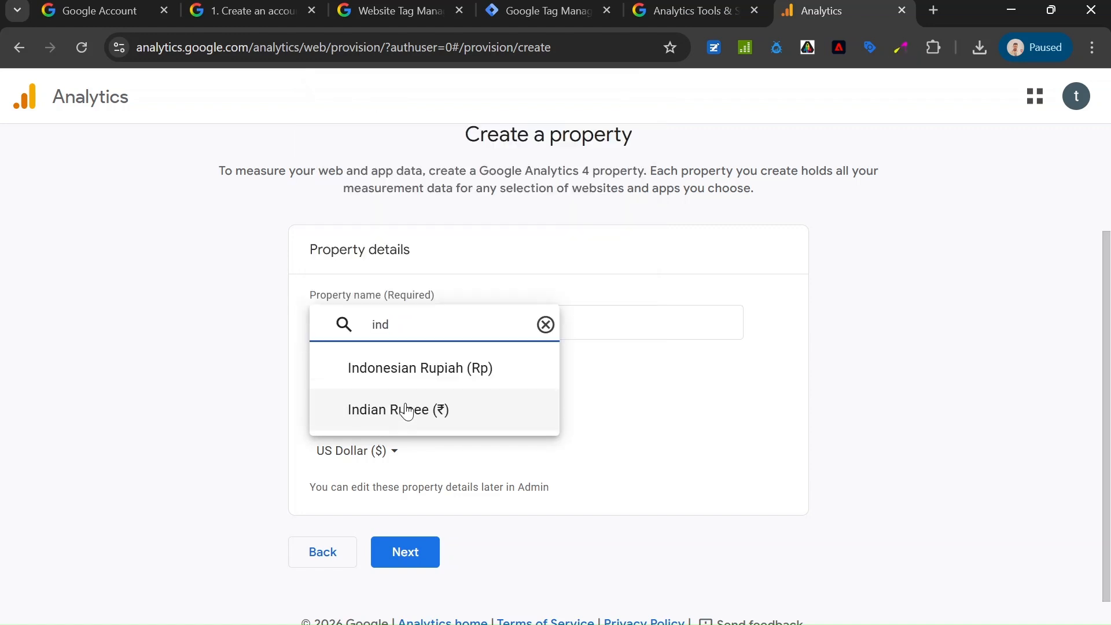
click(434, 409)
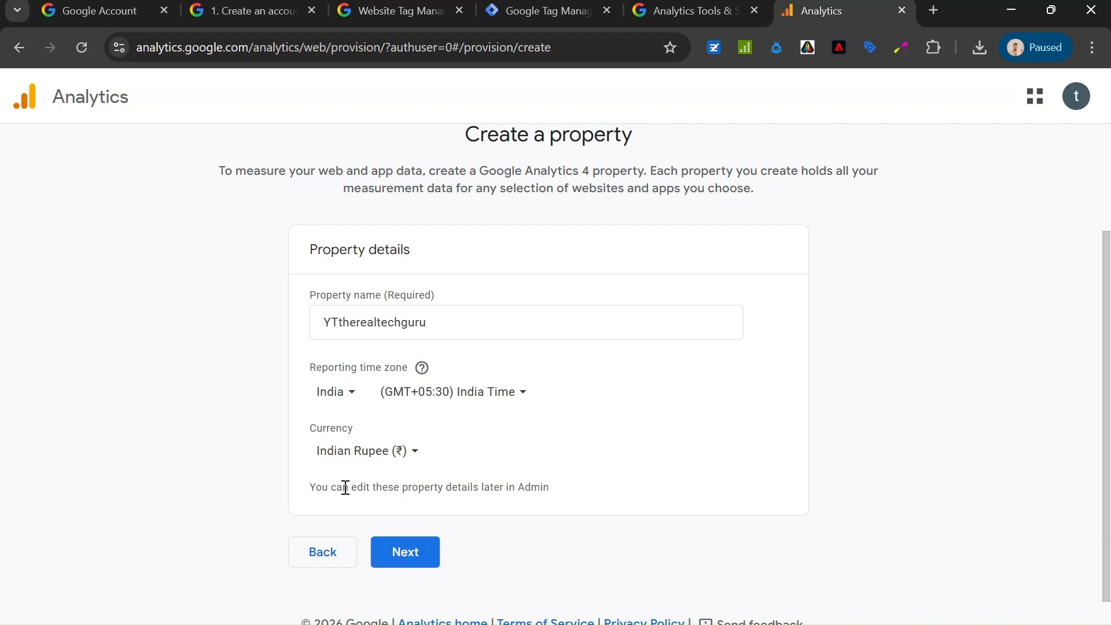
triple_click(451, 490)
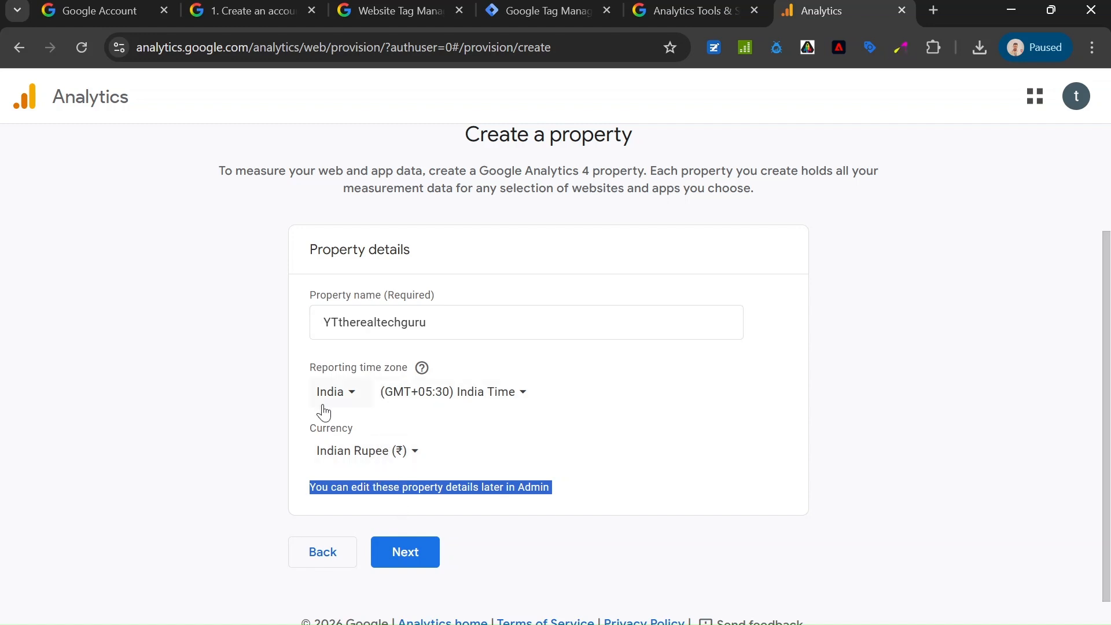
click(412, 560)
click(303, 280)
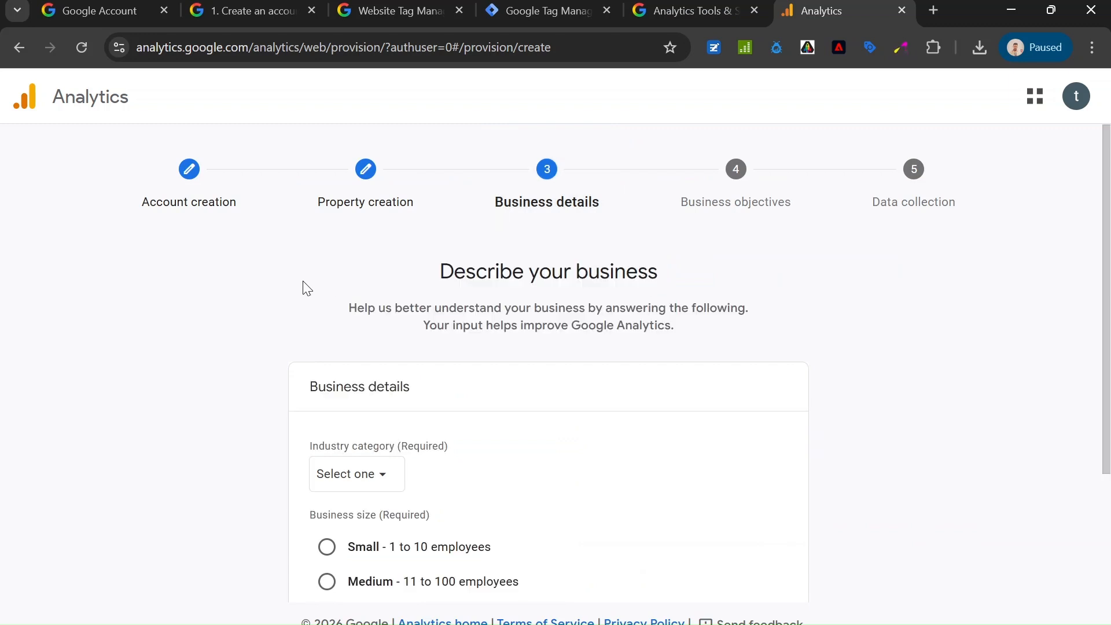
Set the industry category to Jobs & Education and the business size to Small (1 to 10 employees), completing the business details.
scroll(342, 304, down, 1)
scroll(347, 315, down, 2)
click(359, 299)
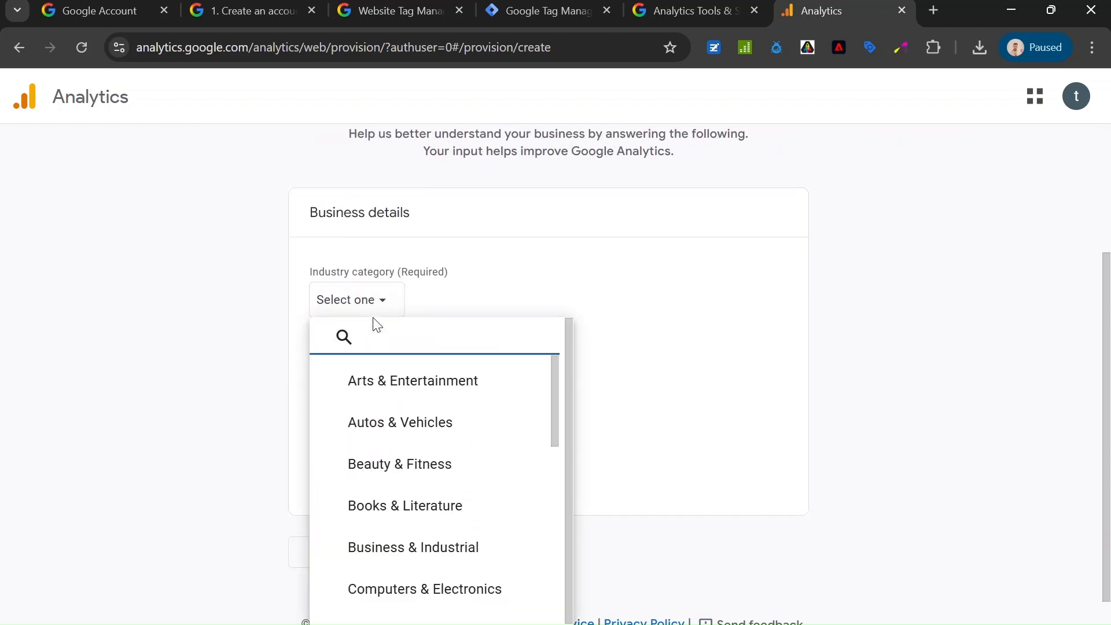
scroll(440, 488, down, 3)
scroll(457, 489, down, 4)
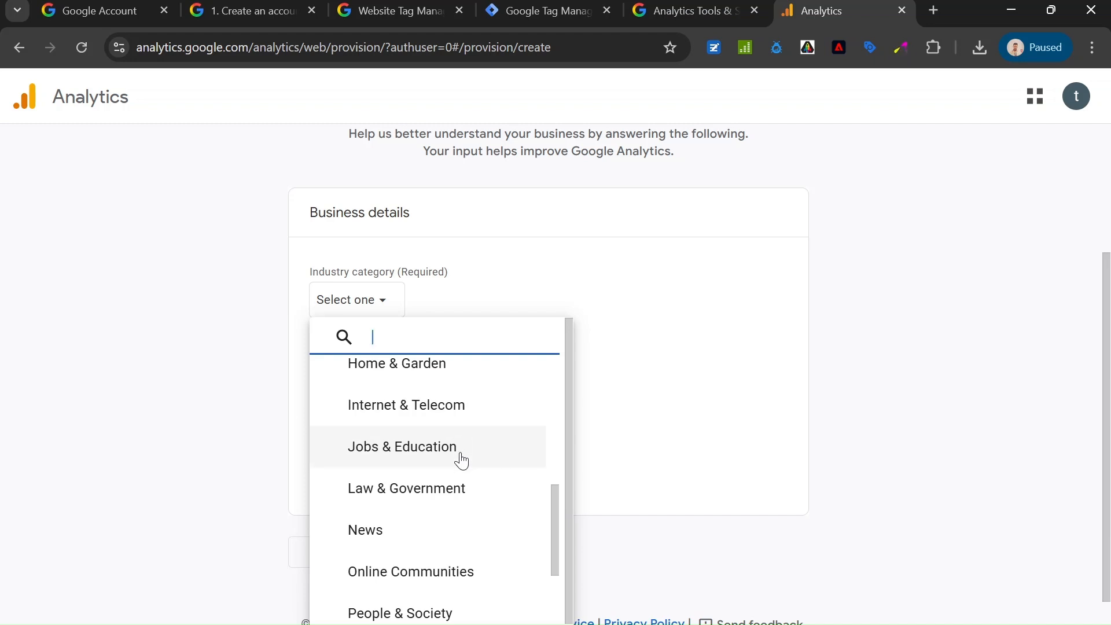
scroll(465, 487, down, 4)
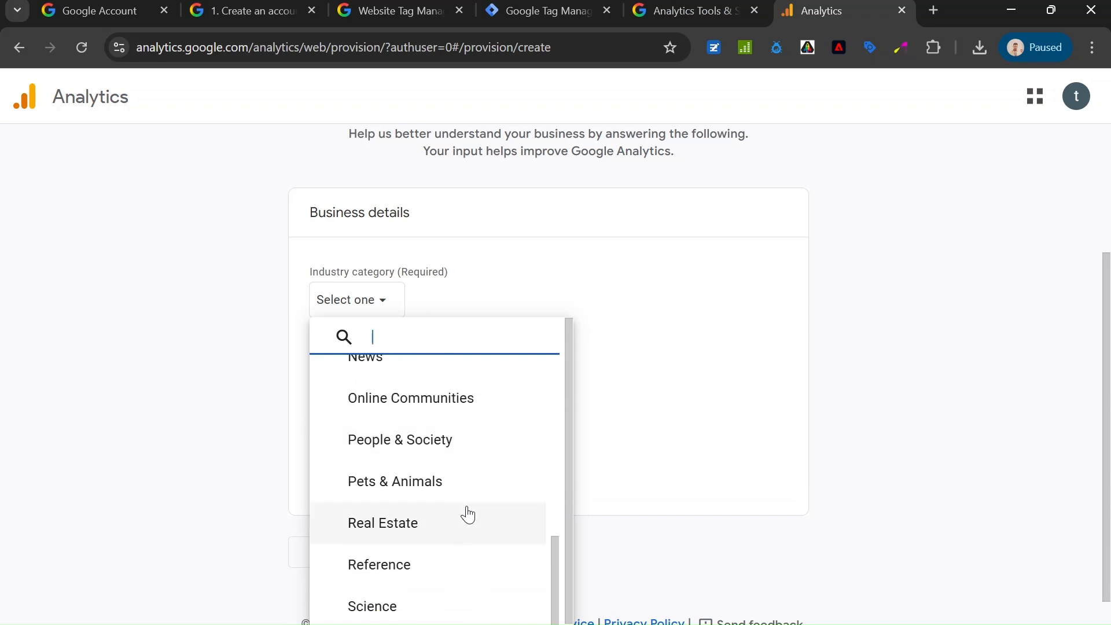
scroll(463, 501, down, 3)
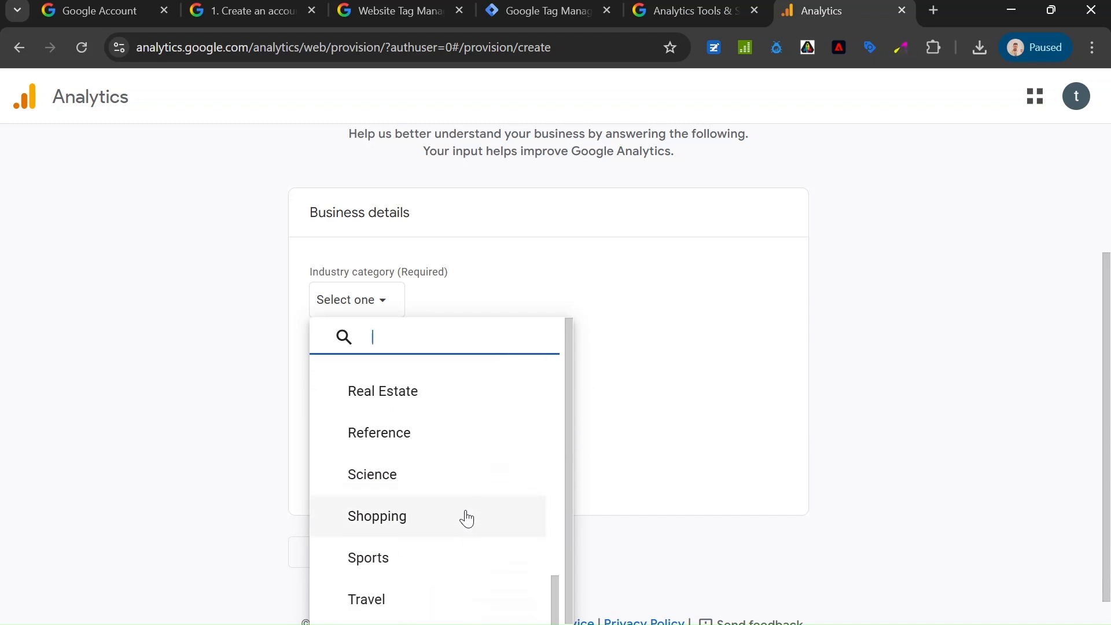
scroll(466, 521, up, 6)
click(466, 457)
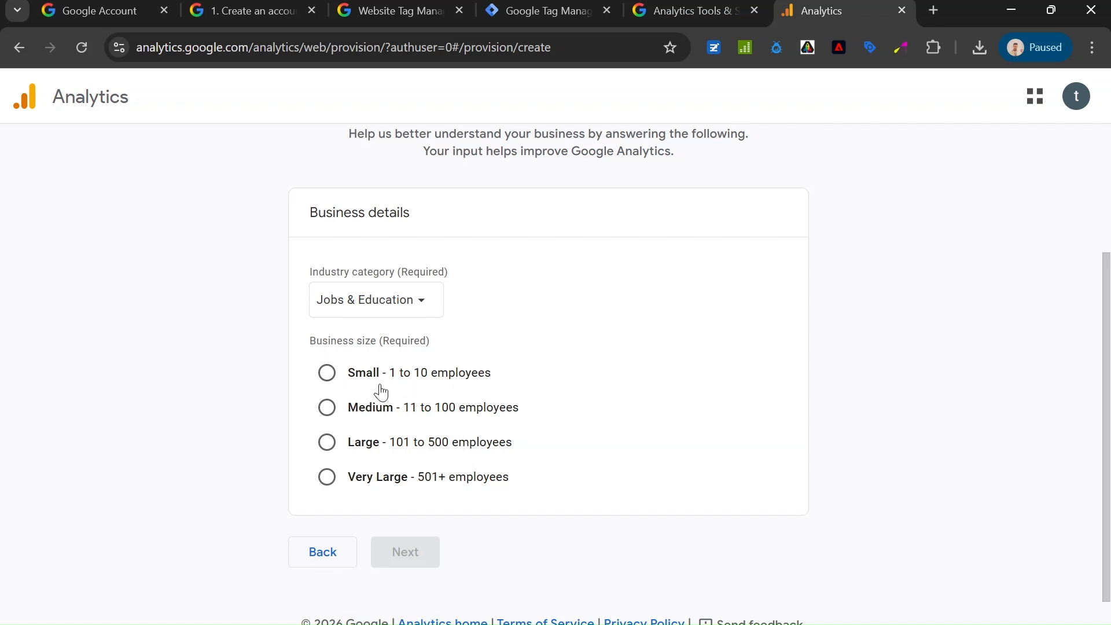
click(327, 373)
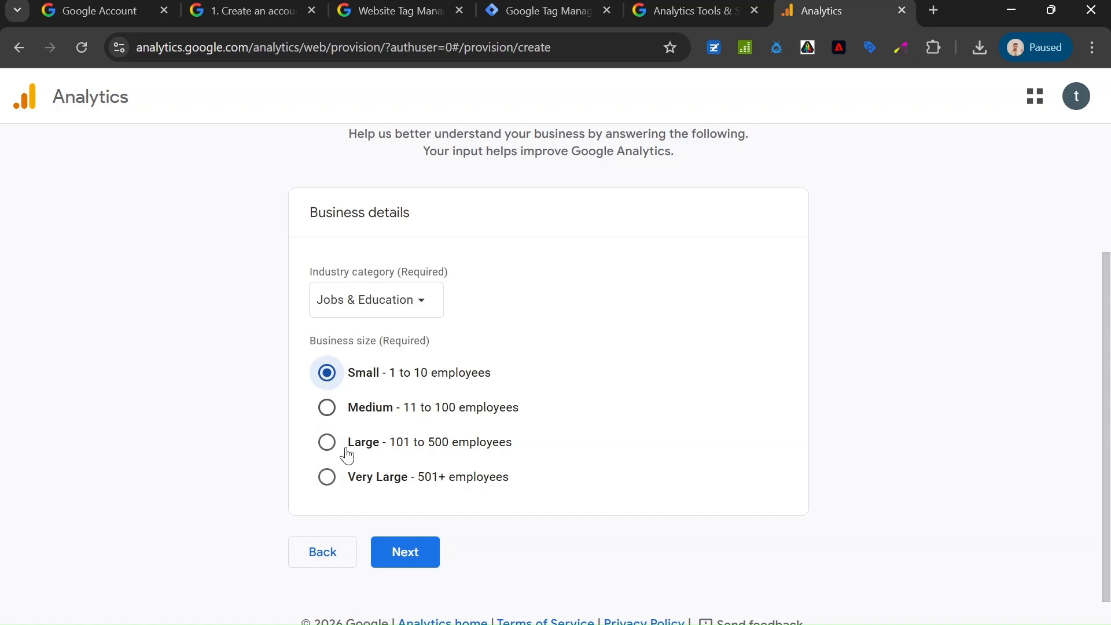
click(405, 557)
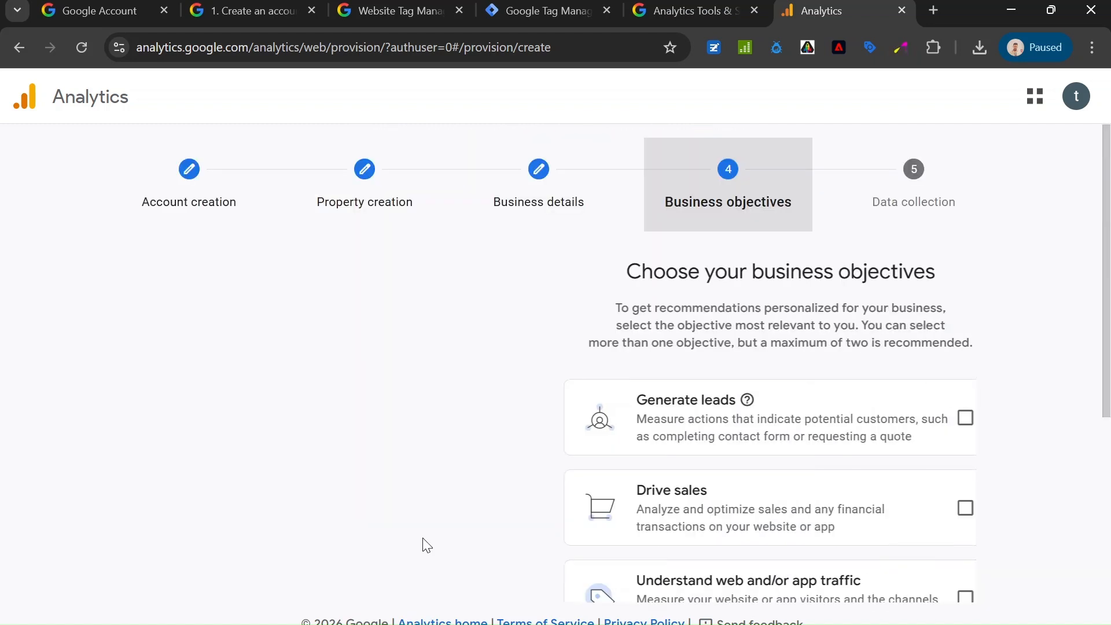
Try to select all five business objectives together, including Other business objectives.
scroll(548, 267, down, 2)
scroll(496, 350, up, 2)
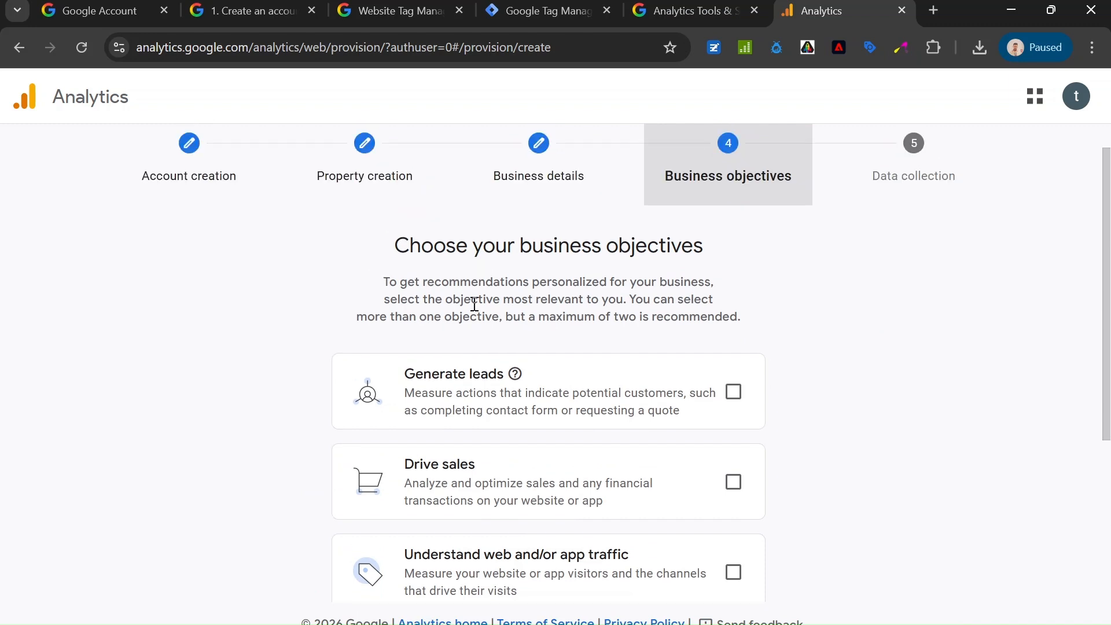
scroll(548, 337, down, 2)
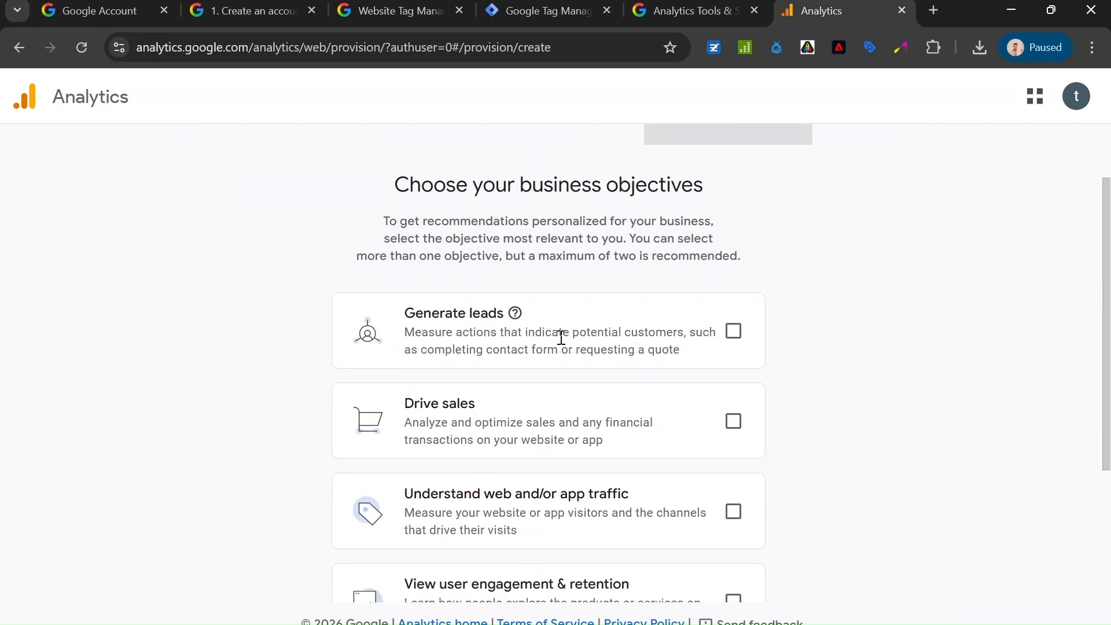
click(733, 334)
click(734, 421)
scroll(816, 347, down, 3)
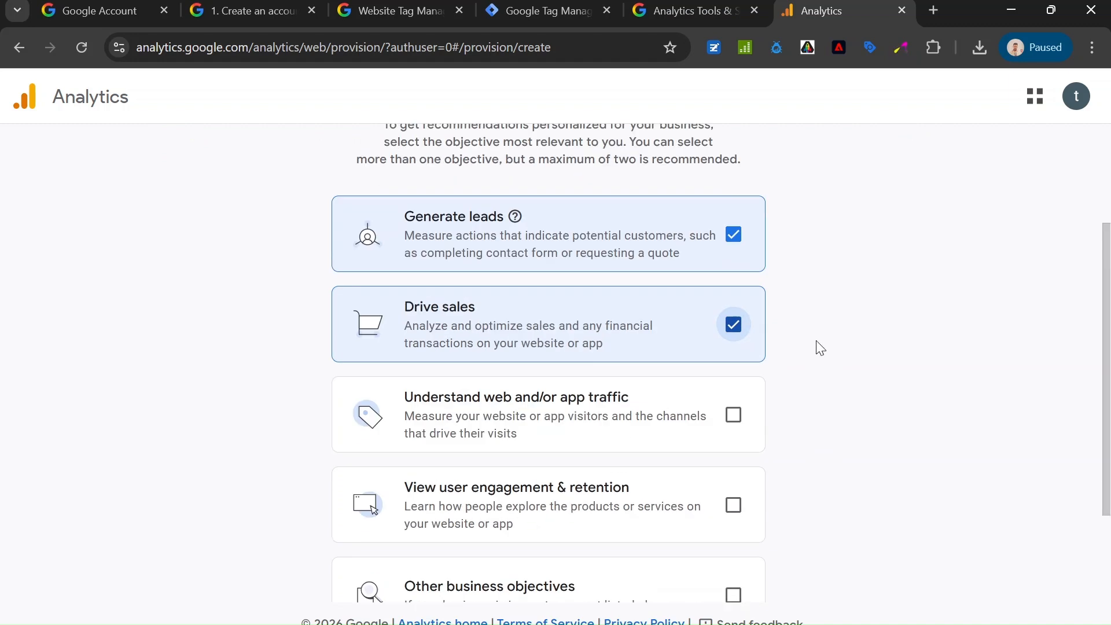
click(732, 339)
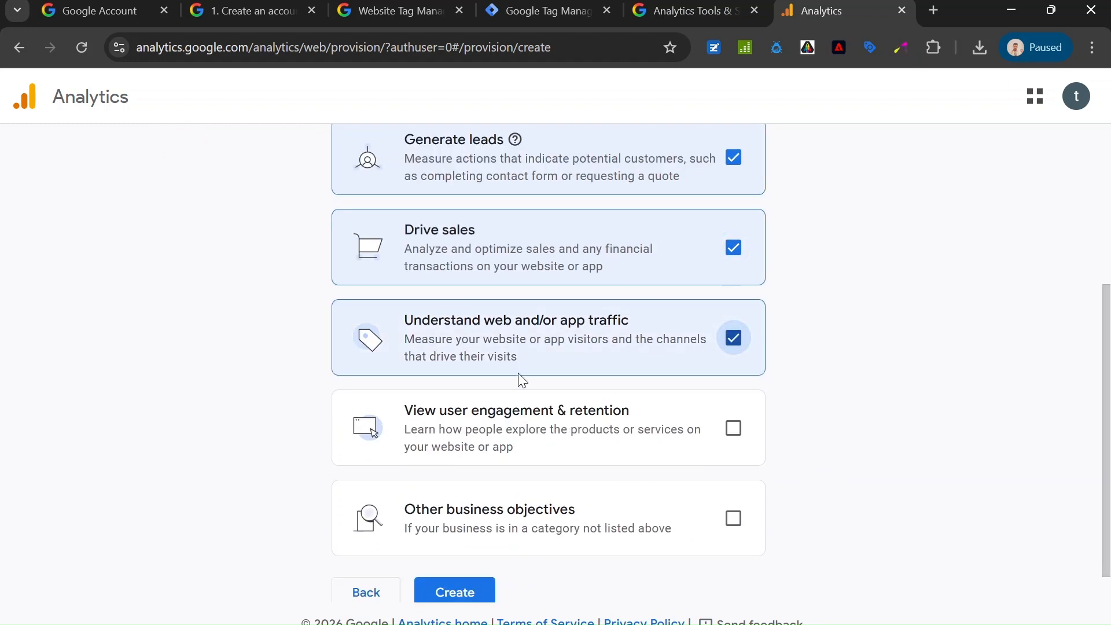
scroll(660, 412, down, 1)
click(733, 387)
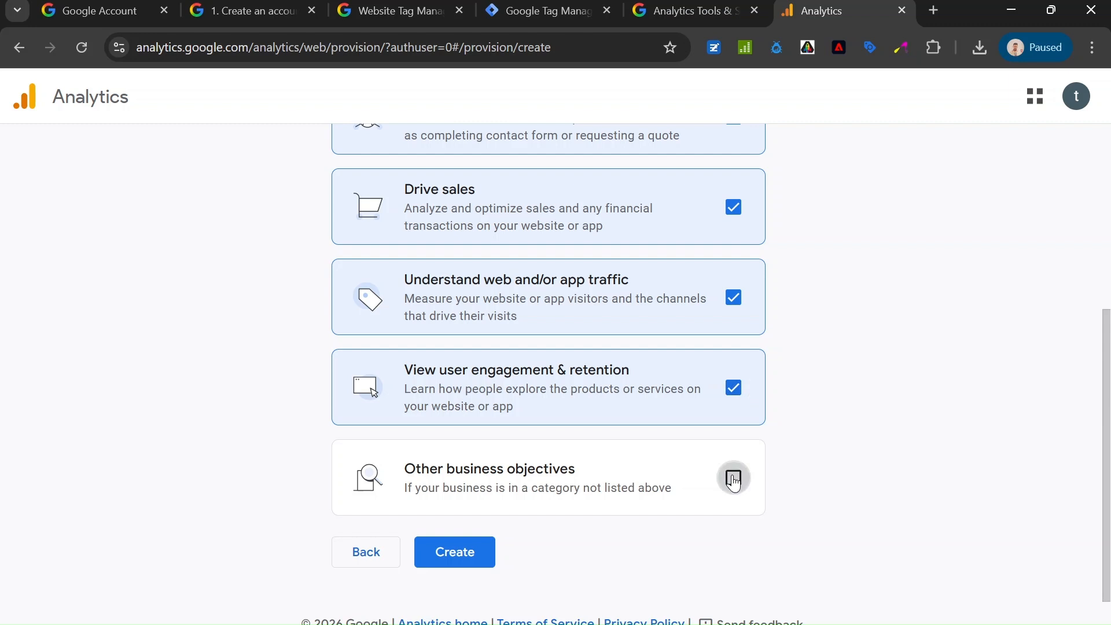
click(732, 477)
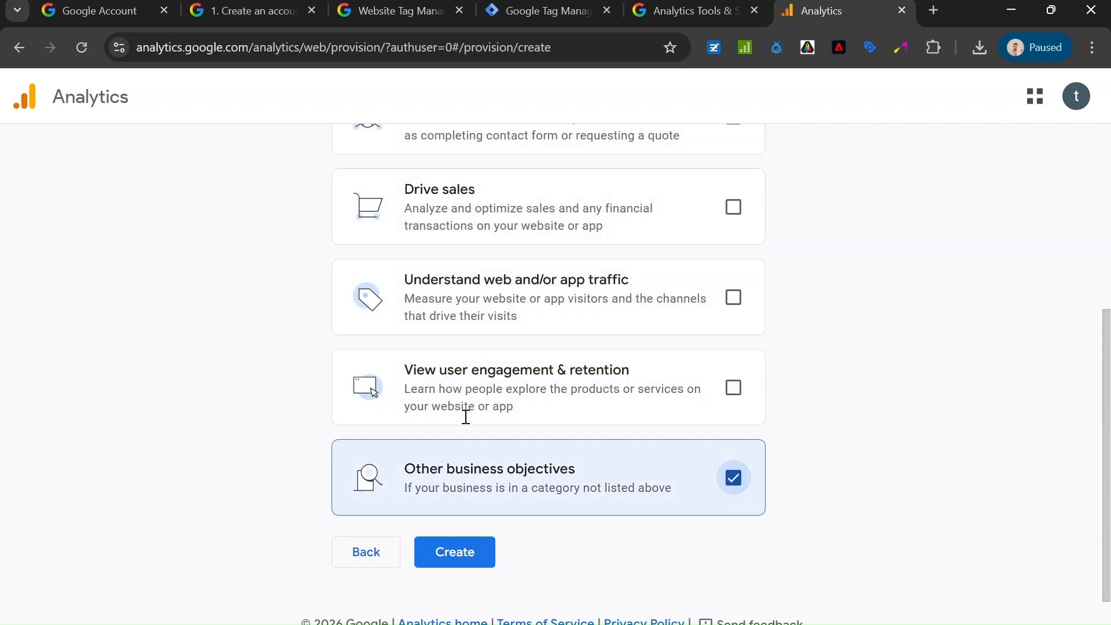
Select the leads, sales, web and/or app traffic, and user engagement & retention objectives, and submit the account for creation.
click(733, 387)
click(732, 298)
scroll(677, 362, up, 3)
click(709, 293)
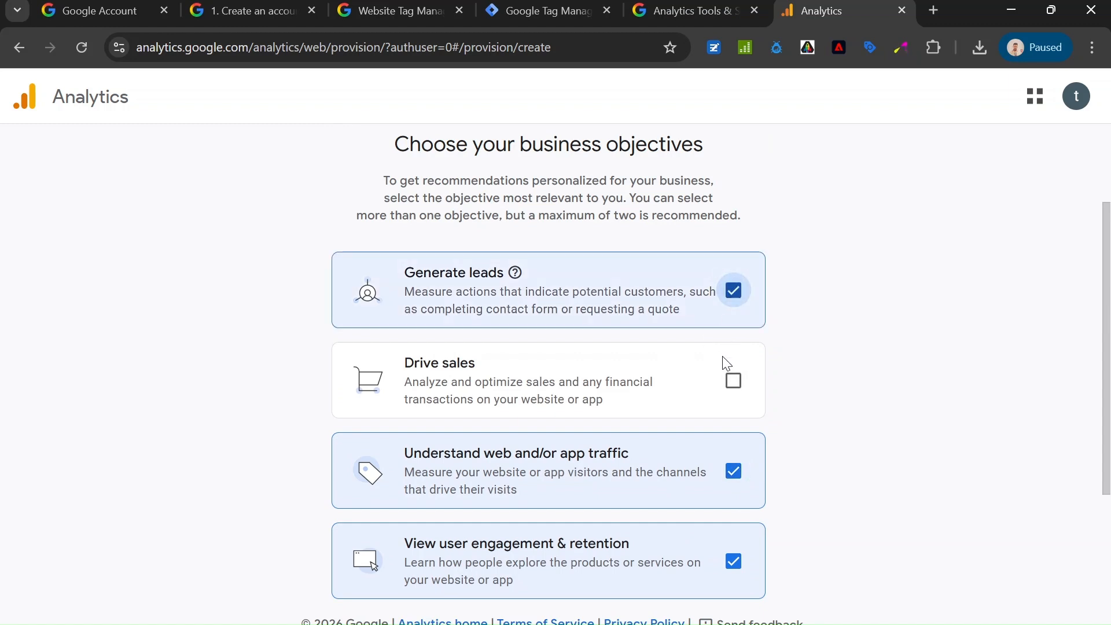
click(710, 377)
scroll(556, 370, down, 3)
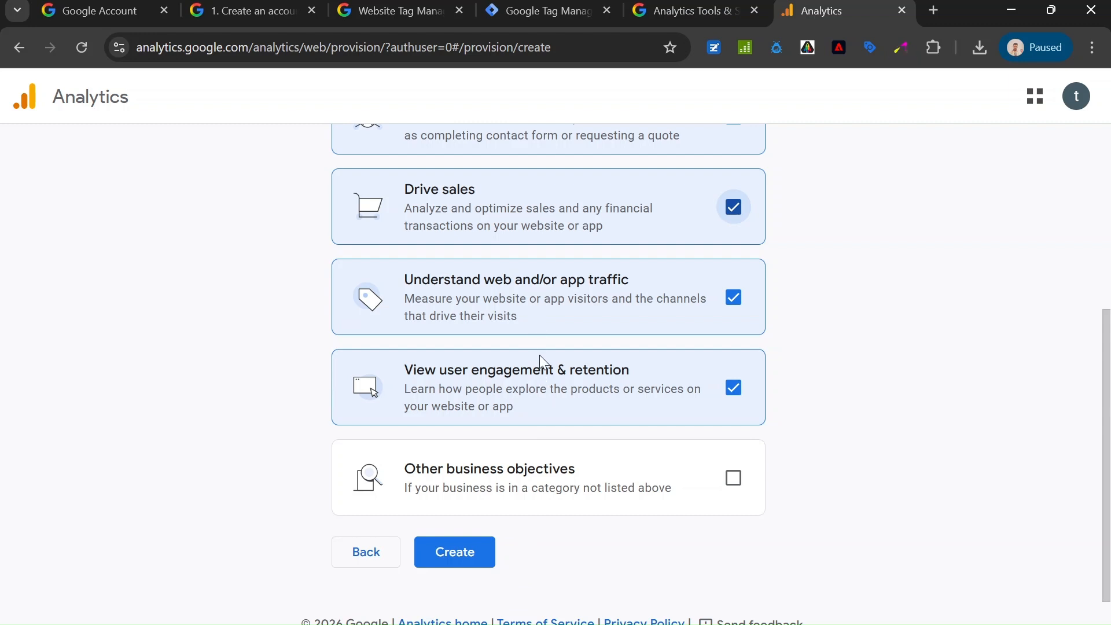
click(468, 550)
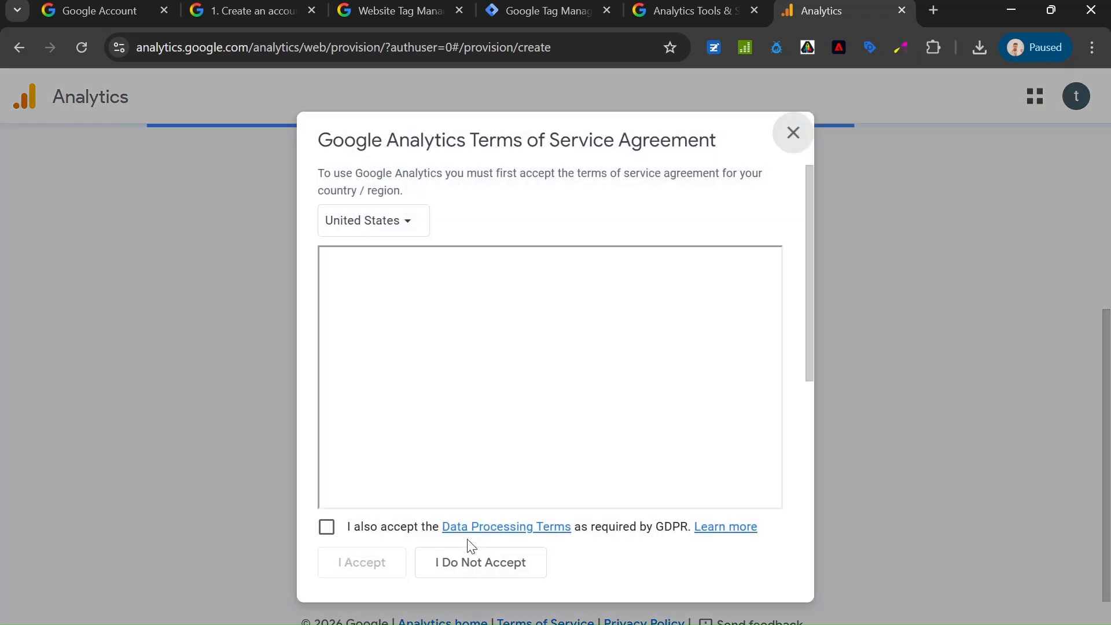
Set the Terms of Service country to India and accept the Data Processing Terms required by GDPR.
click(407, 223)
text(indi)
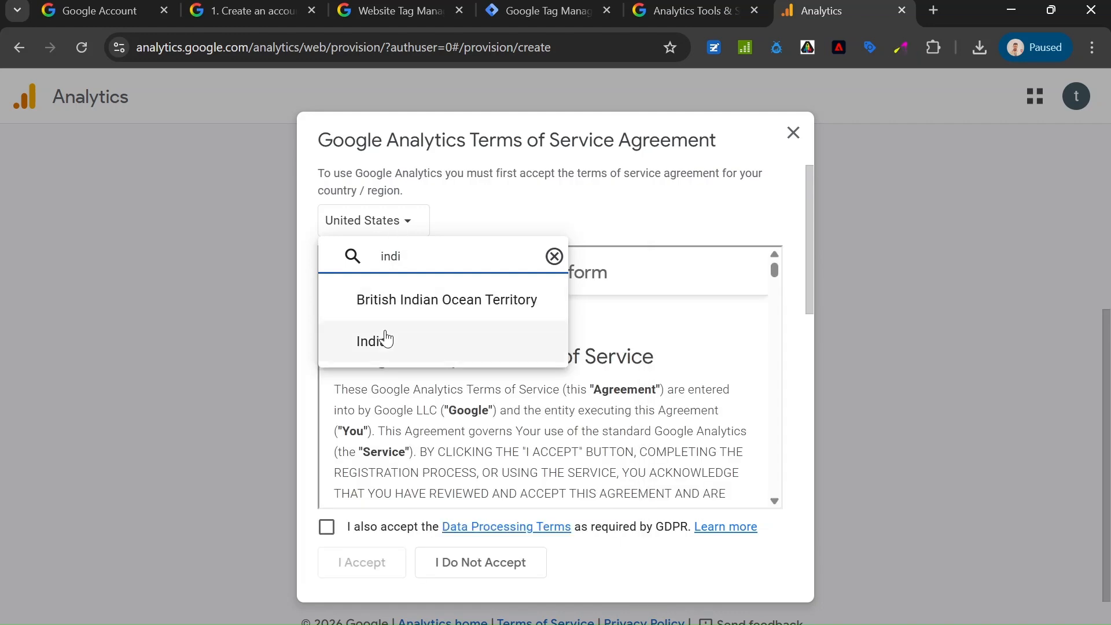
click(384, 337)
scroll(540, 379, down, 3)
scroll(540, 393, down, 10)
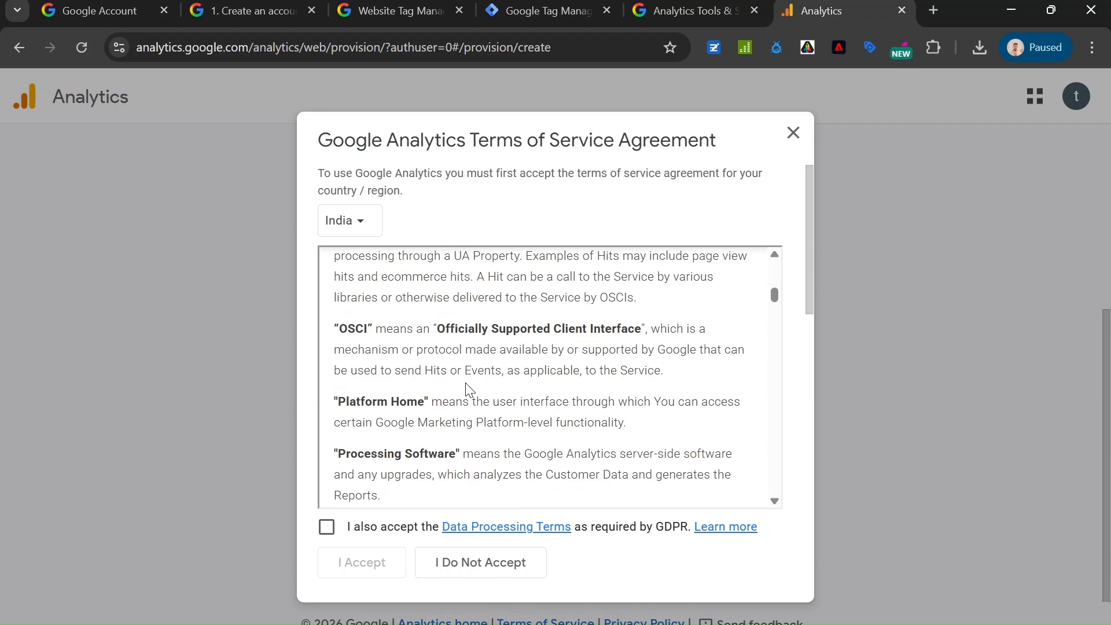
scroll(469, 391, down, 10)
click(327, 526)
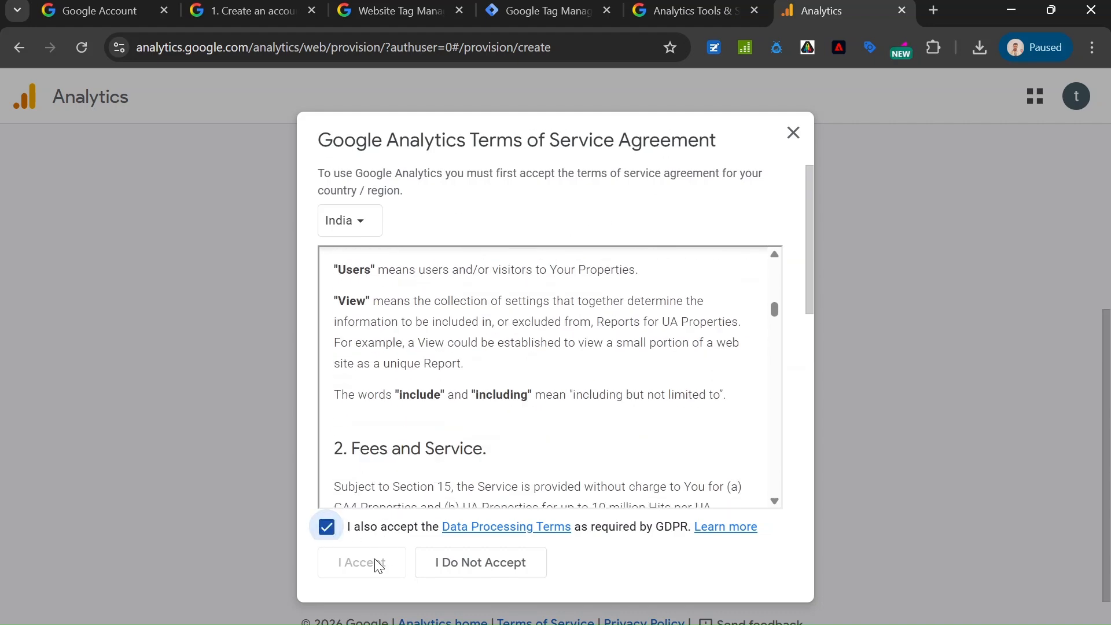
Go through the full India Terms of Service text to its end and accept the Google Analytics agreement.
scroll(464, 390, down, 15)
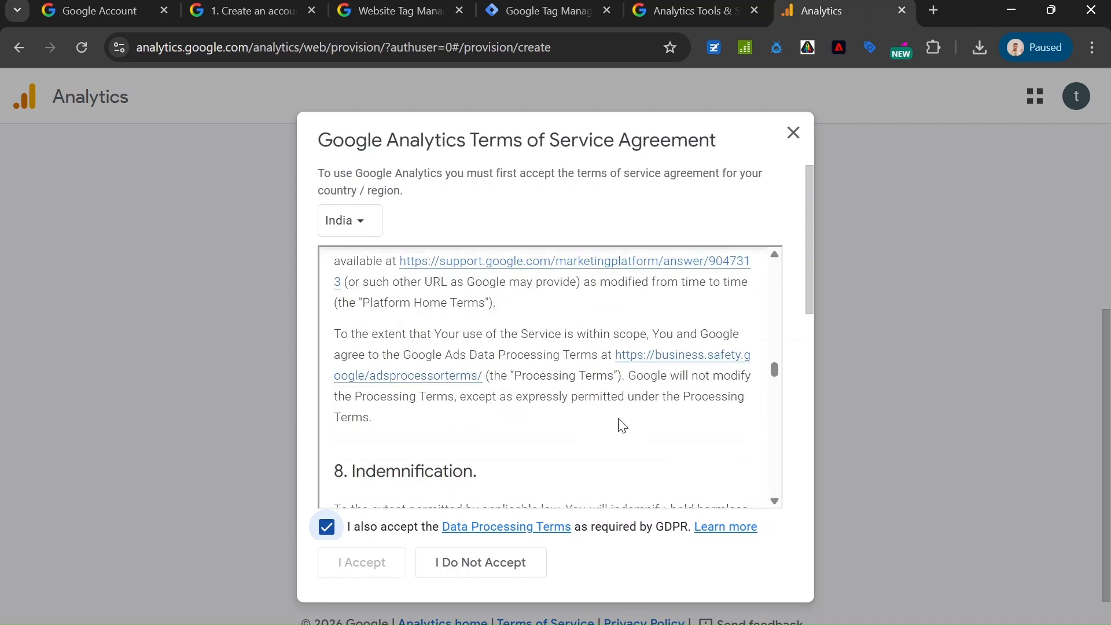
scroll(643, 425, down, 5)
drag(774, 392, 776, 513)
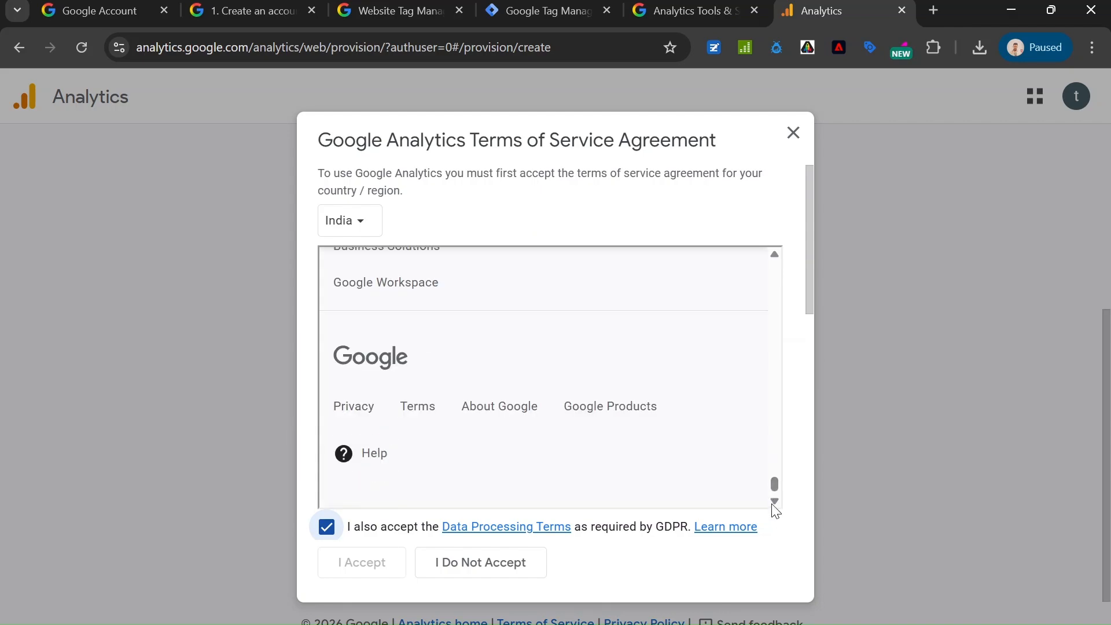
click(363, 564)
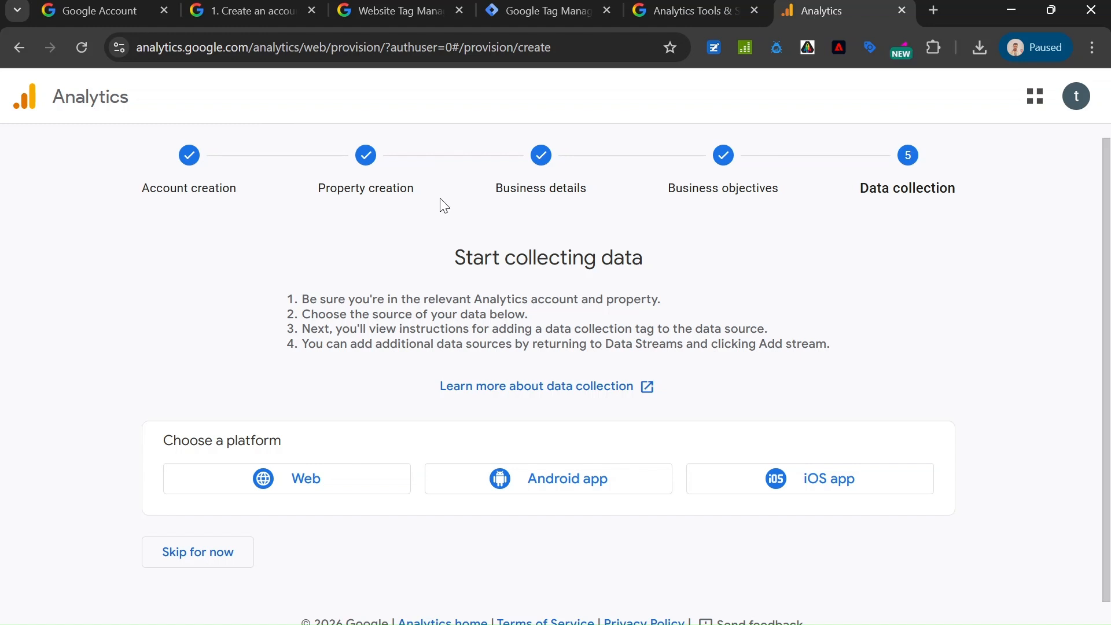
click(299, 492)
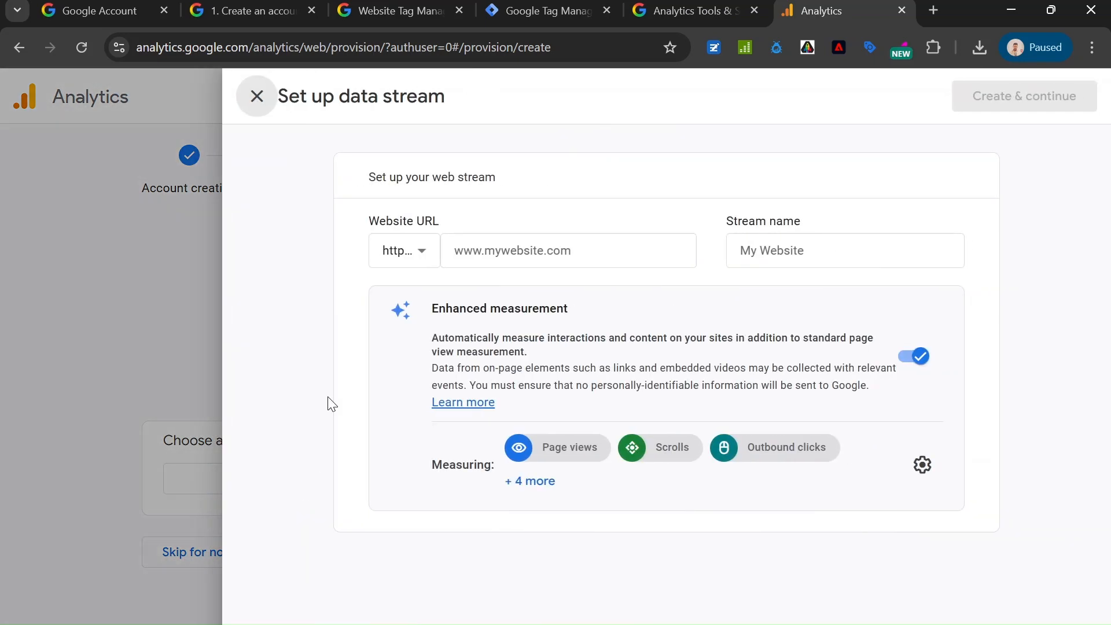
click(557, 251)
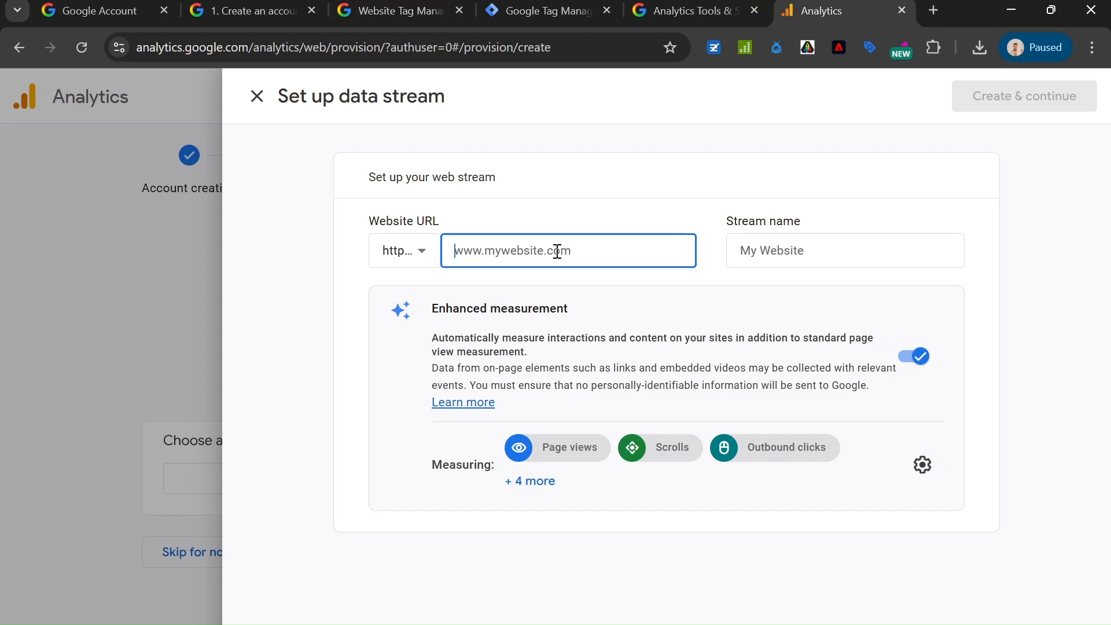
text(www.example.com)
click(816, 251)
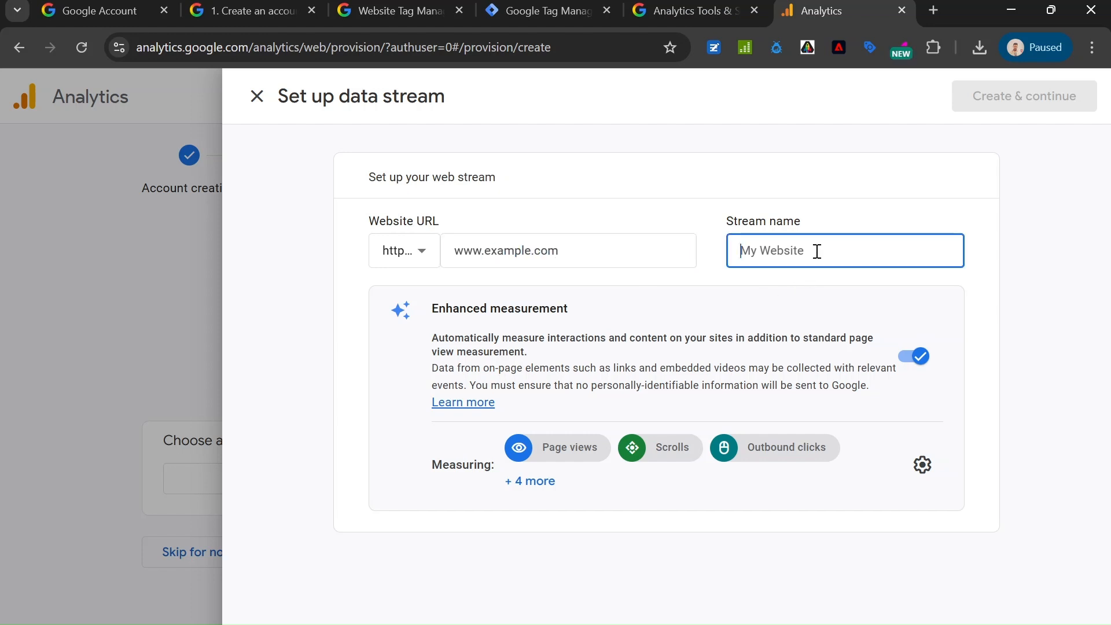
text(there)
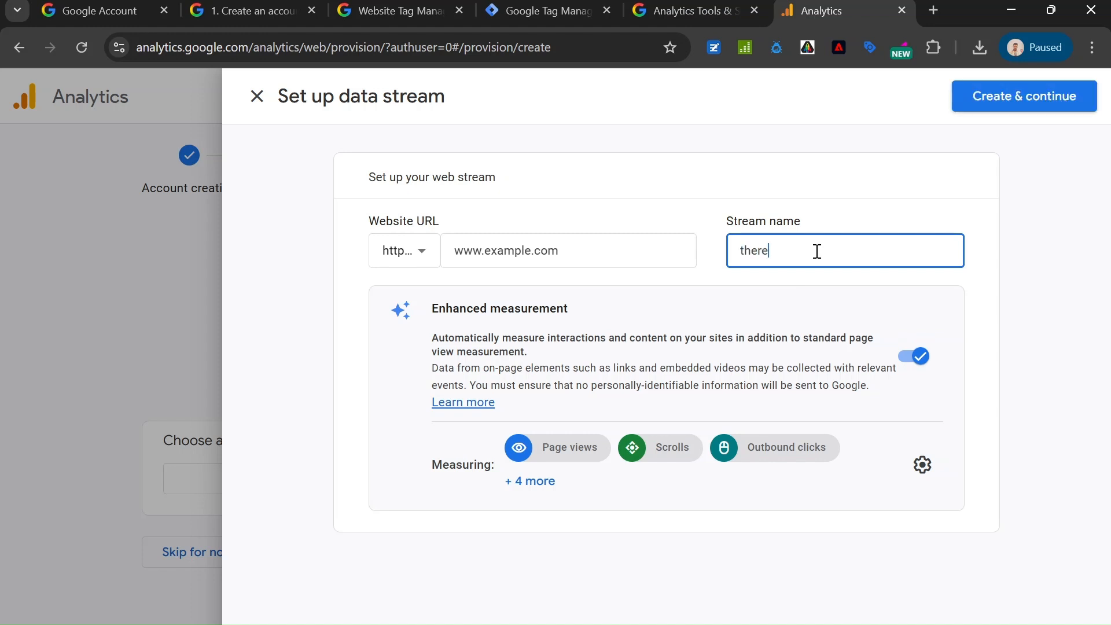
text(altechguru)
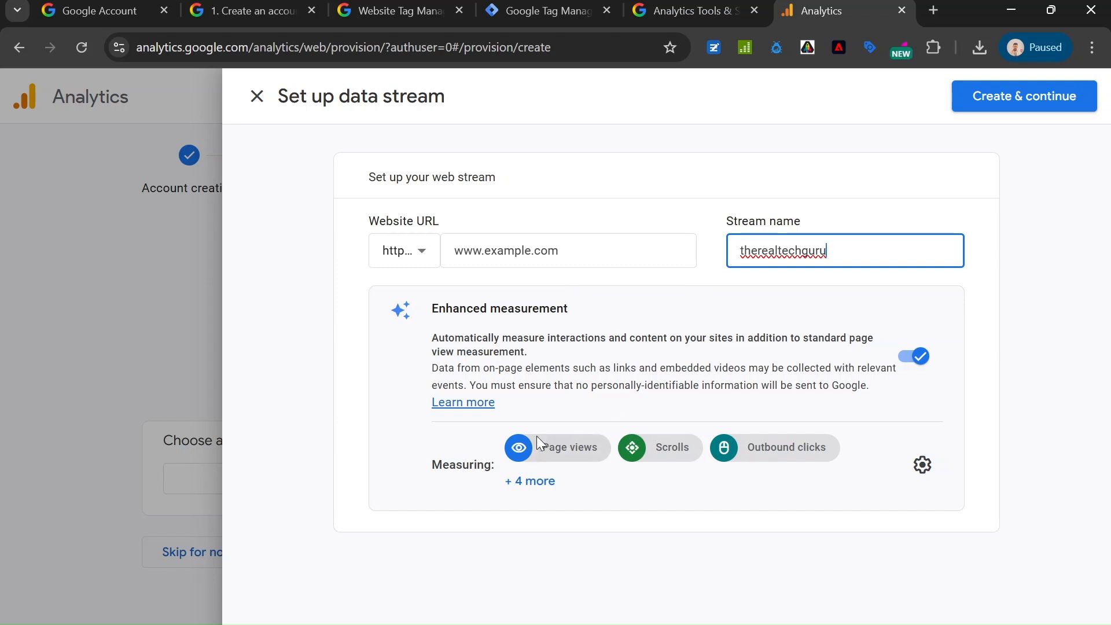
click(522, 478)
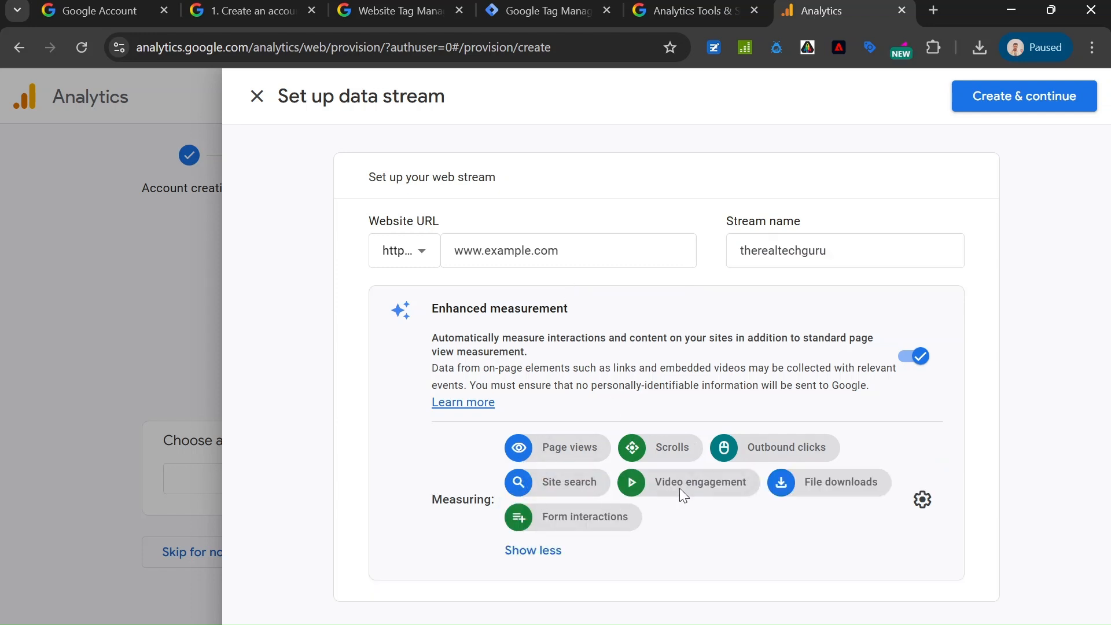
click(1003, 97)
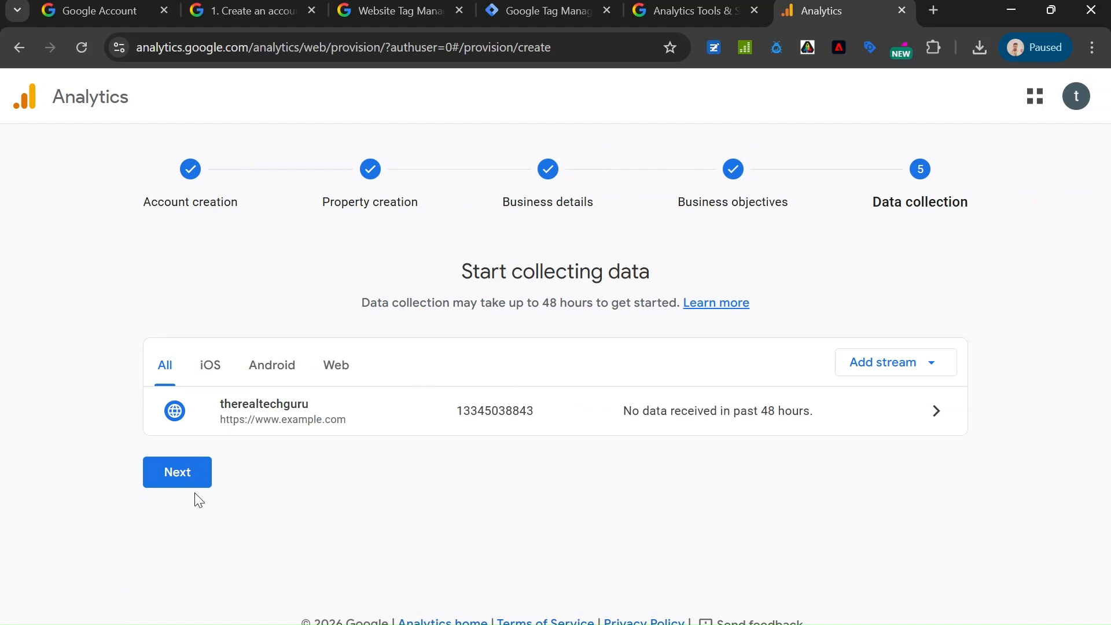
Examine the Google tag setup instructions, including the manual installation code and the Google Tag Manager option, and close them.
click(179, 475)
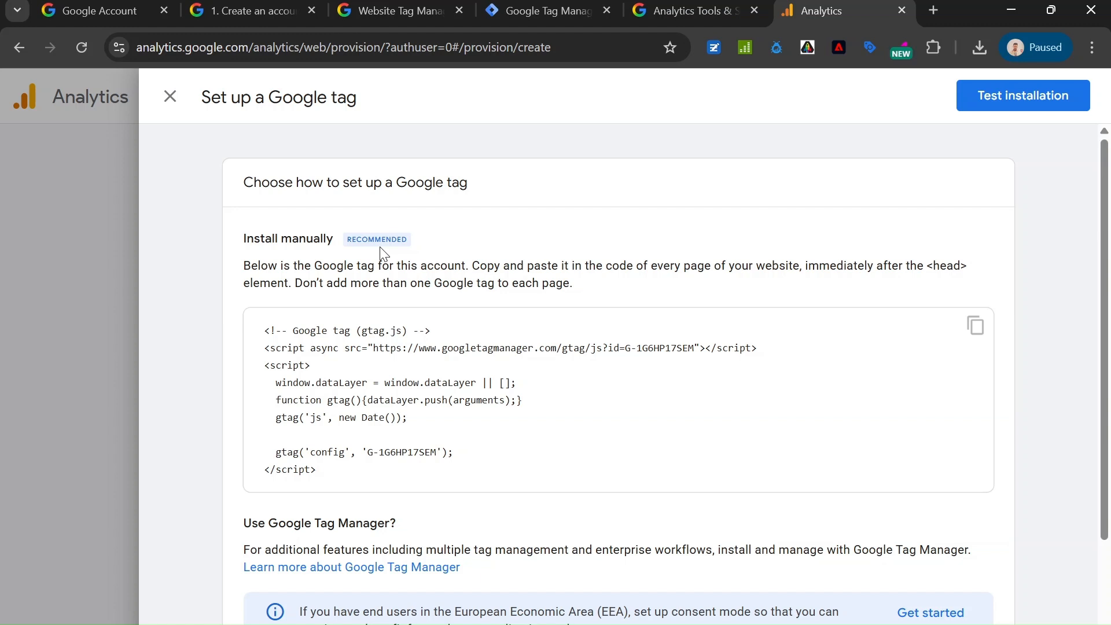
scroll(379, 258, down, 2)
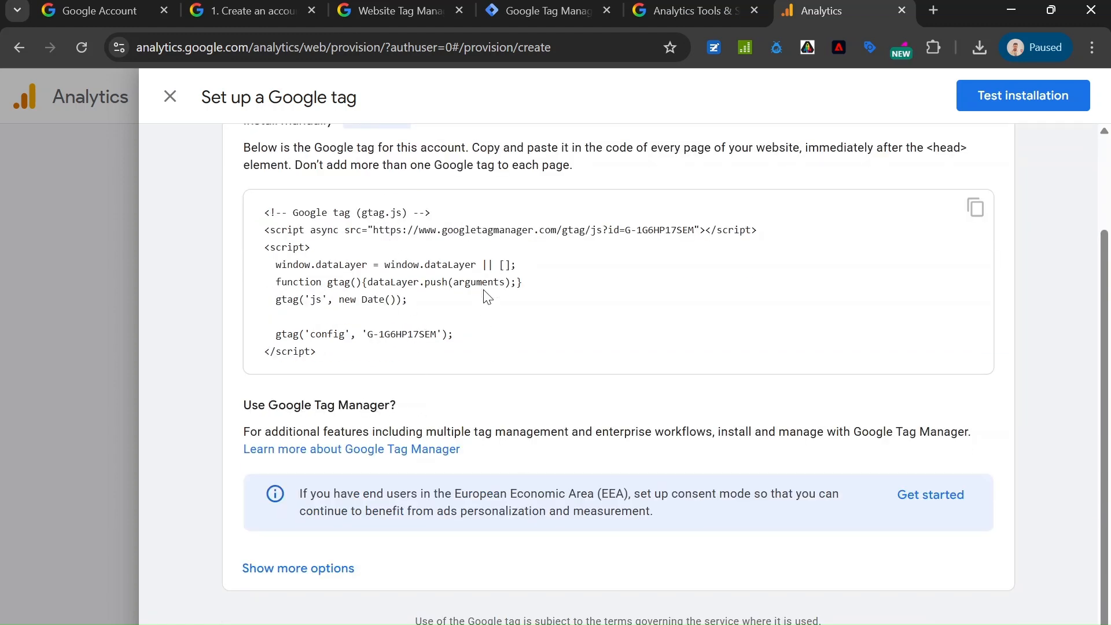
scroll(494, 267, up, 2)
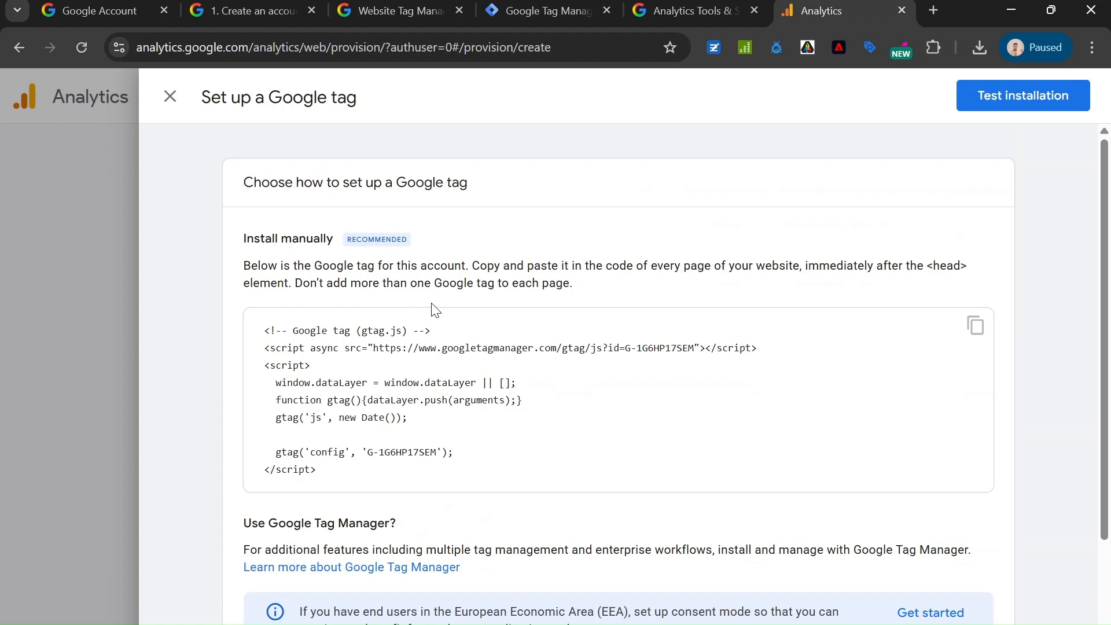
scroll(408, 289, down, 2)
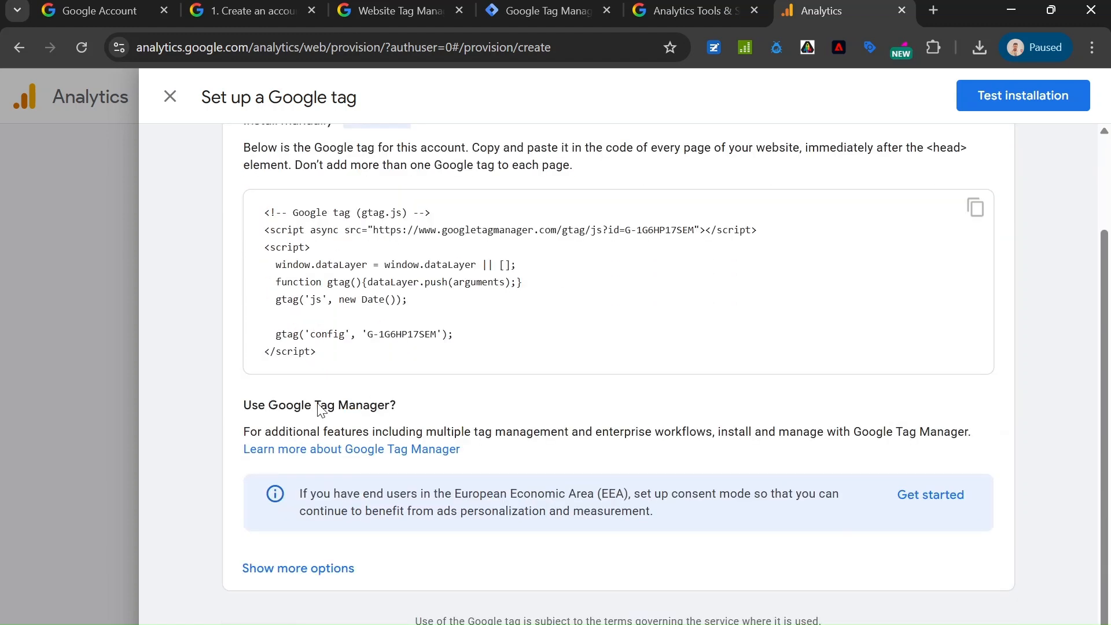
scroll(399, 417, up, 2)
scroll(428, 353, down, 2)
scroll(425, 319, up, 2)
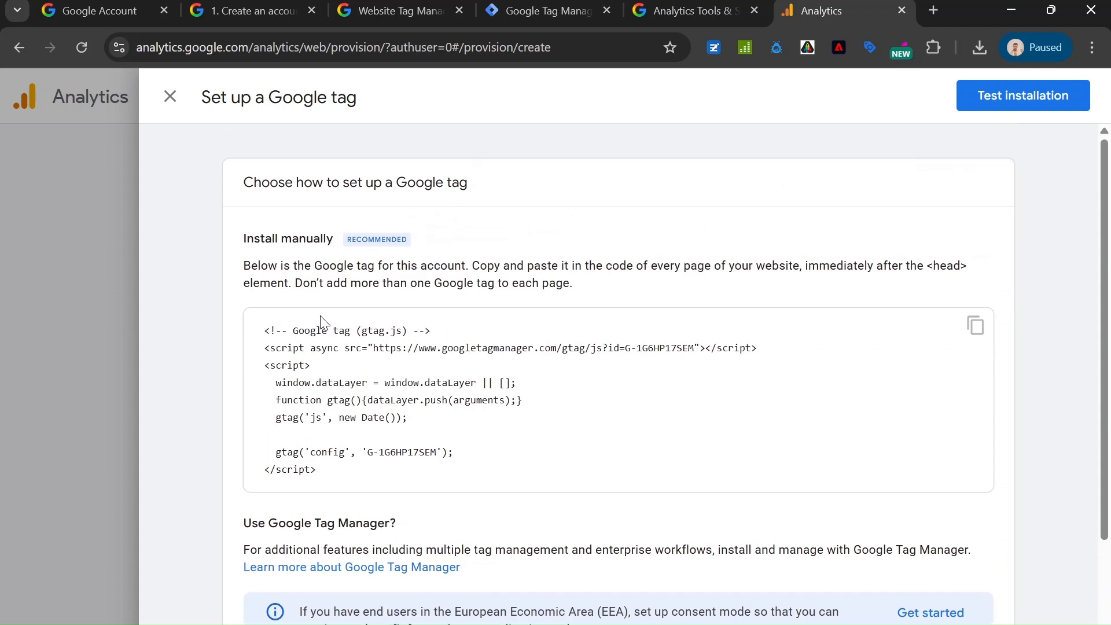
scroll(359, 362, down, 2)
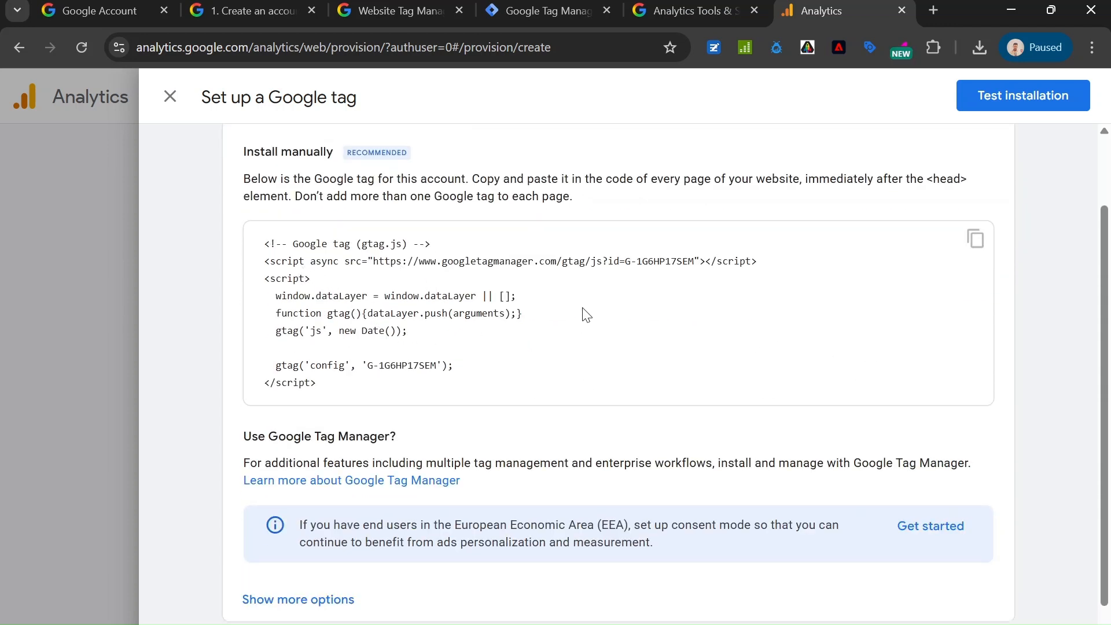
scroll(448, 266, down, 1)
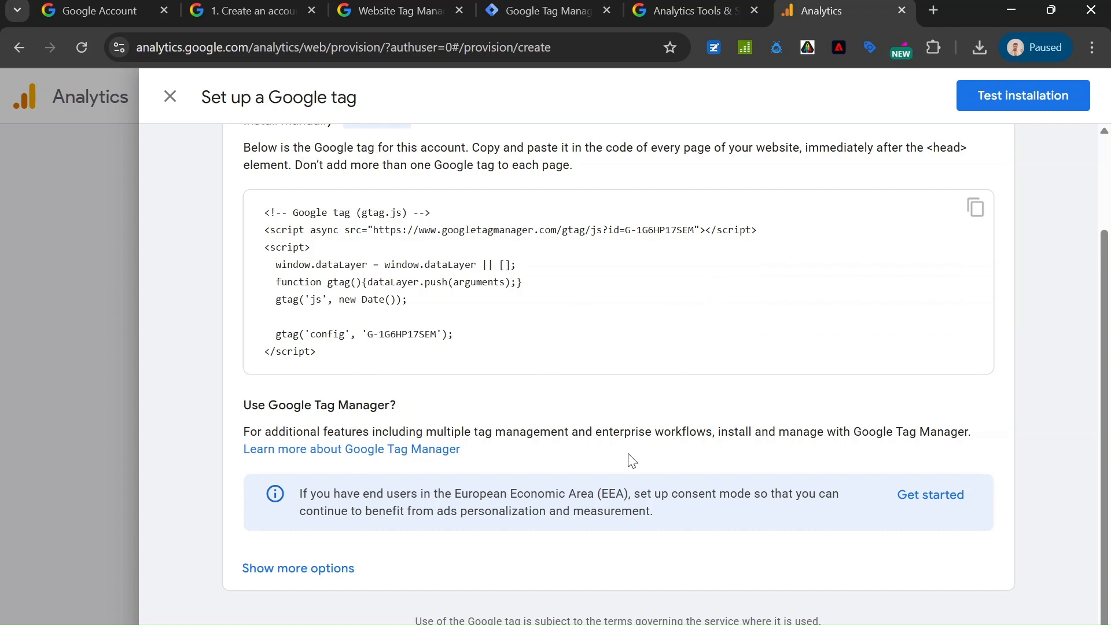
scroll(665, 448, up, 2)
scroll(460, 498, down, 2)
click(170, 97)
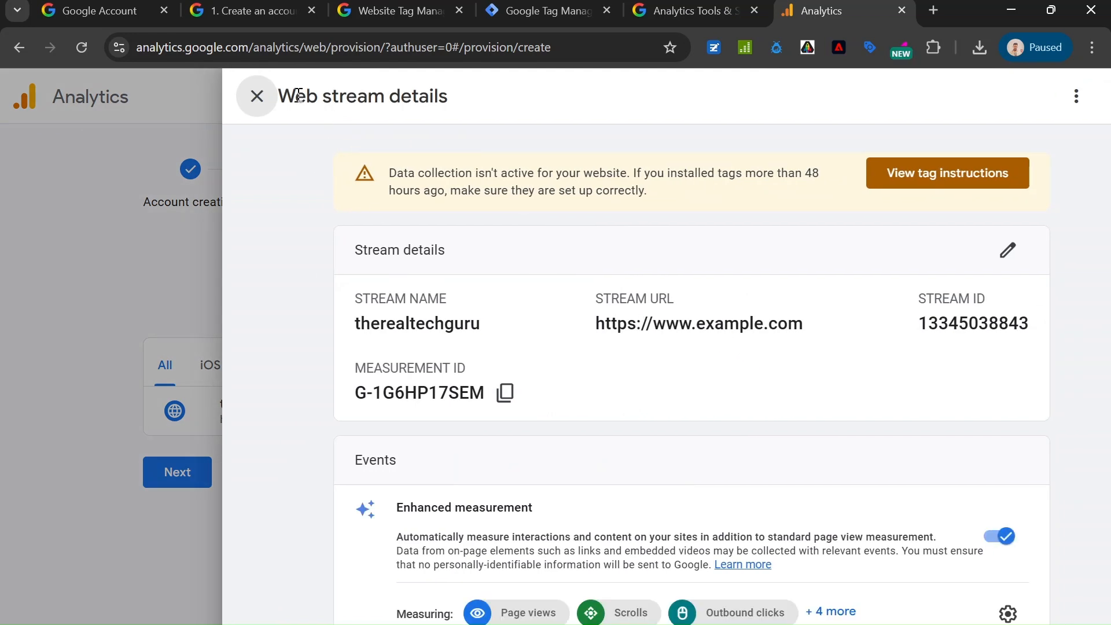
Review the web stream's details, event settings and Google tag settings, and return to the data collection overview.
scroll(399, 277, down, 1)
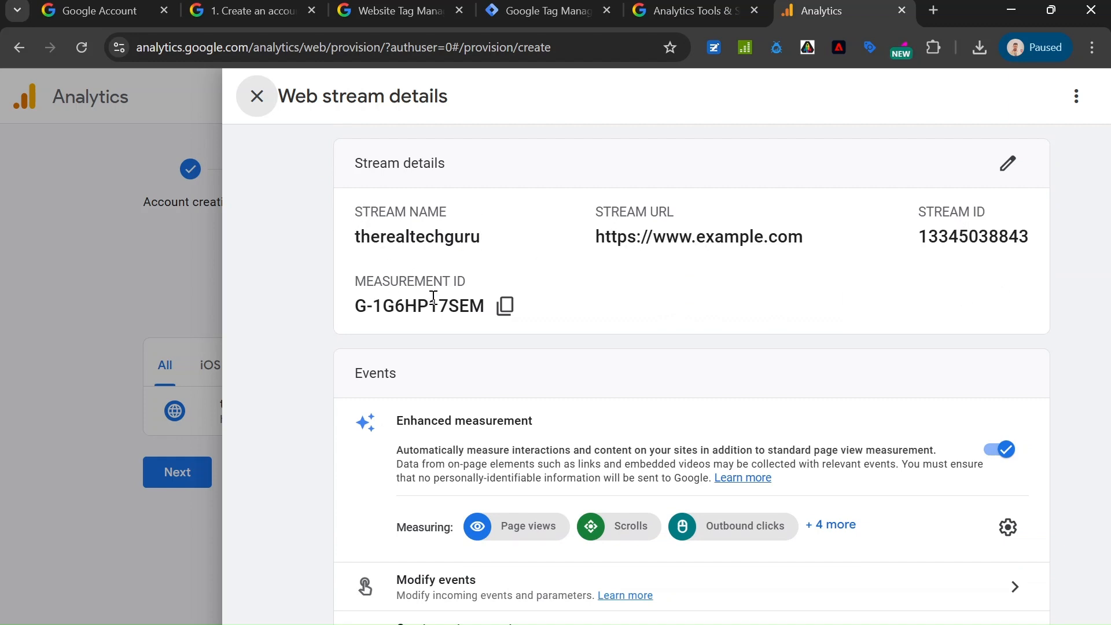
scroll(449, 337, down, 4)
scroll(454, 324, down, 2)
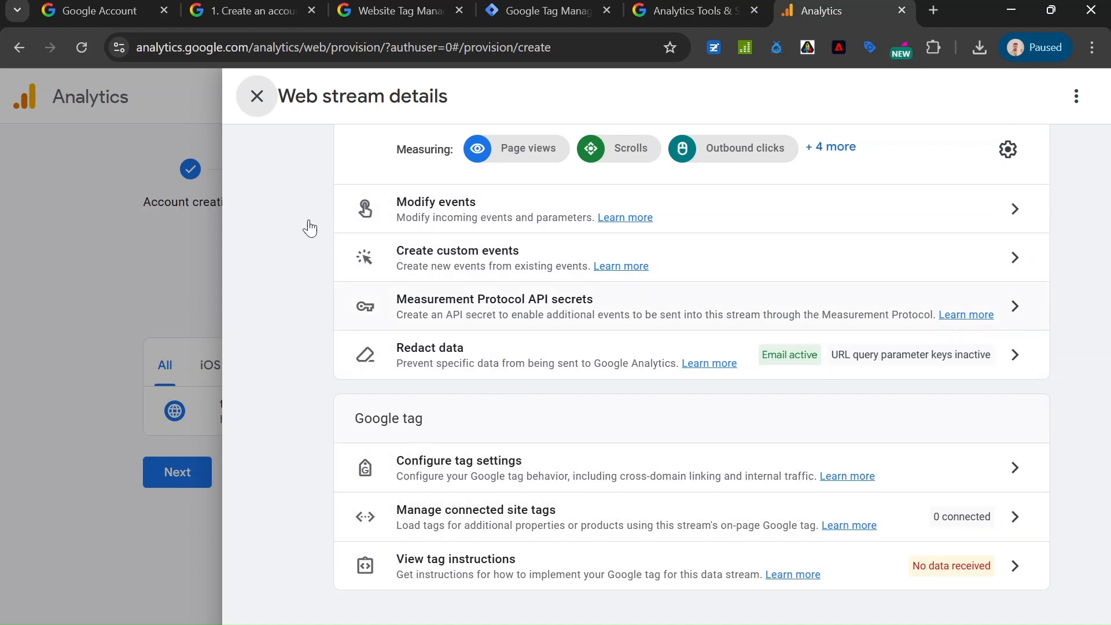
click(256, 96)
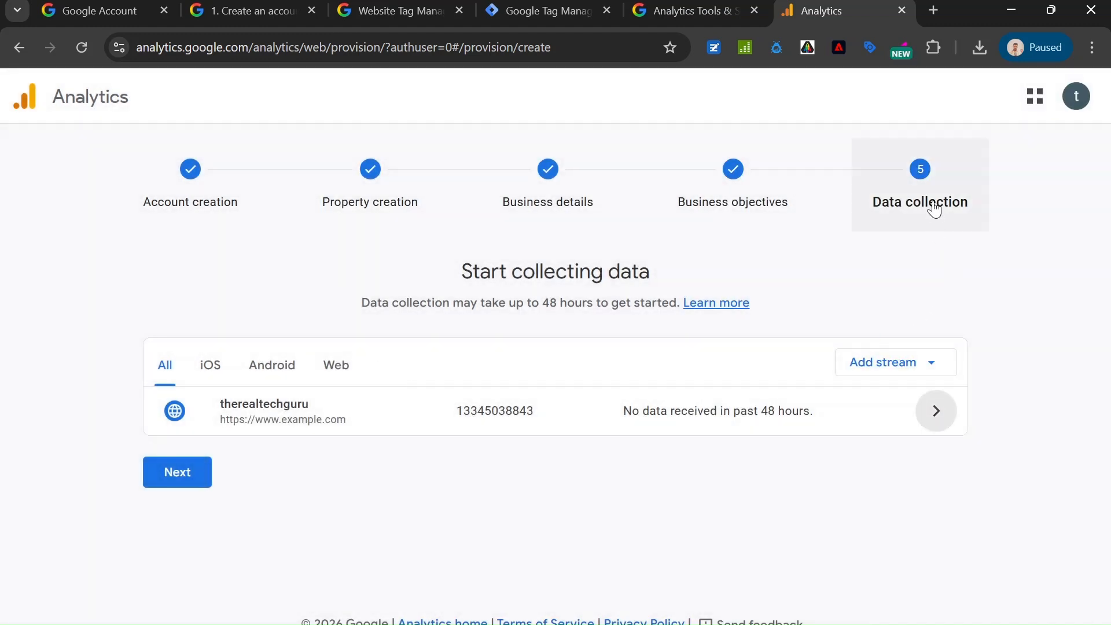